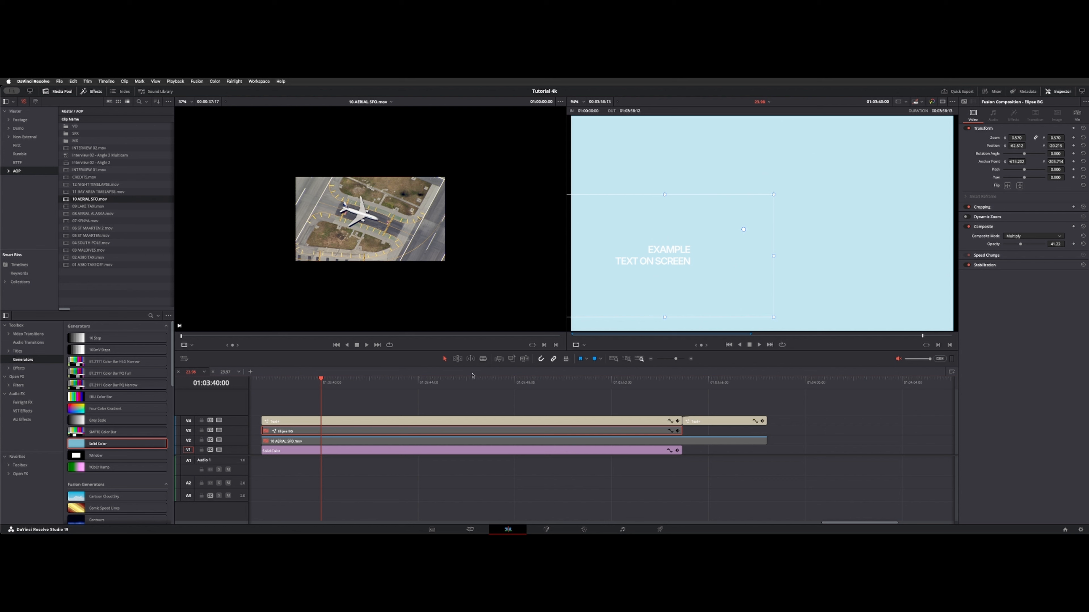
- Change the Solid Color generator on V1 to a very pale, nearly white cyan
left_click_drag(452, 378, 346, 377)
left_click(473, 451)
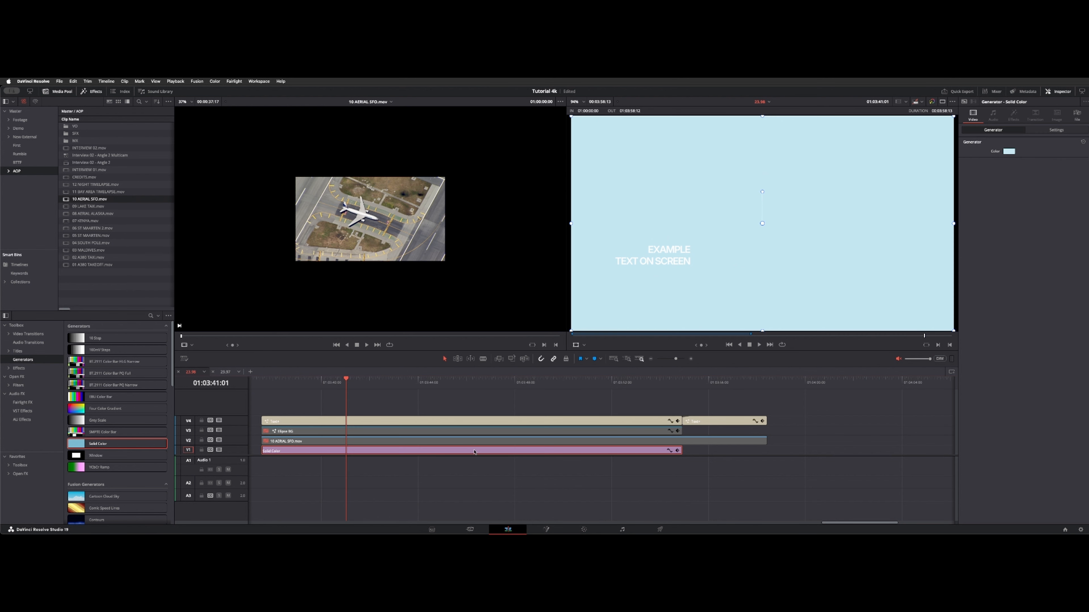
left_click(1009, 151)
left_click_drag(942, 274, 955, 270)
left_click_drag(931, 335, 924, 334)
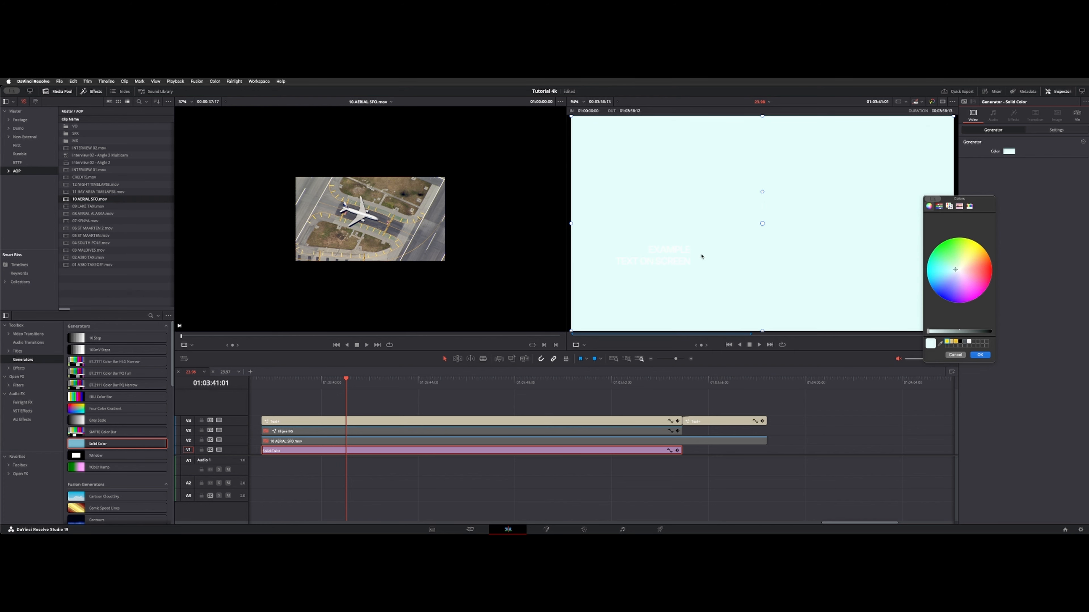
left_click(981, 355)
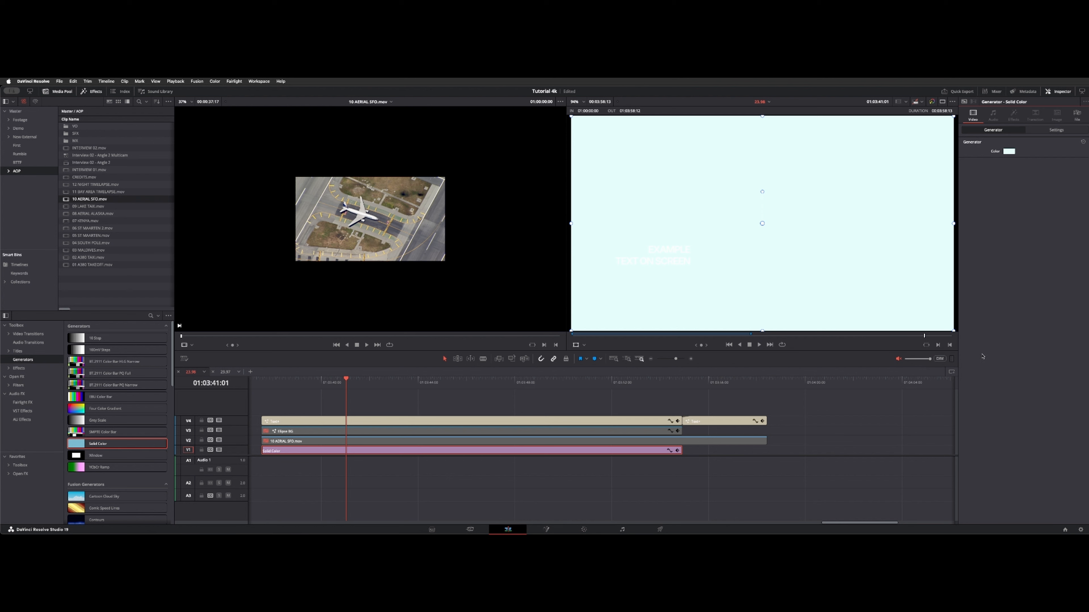
- Enable the Ellipse BG clip and fit it behind the text at about X -70, Y -17, with 38.17 opacity
left_click(313, 432)
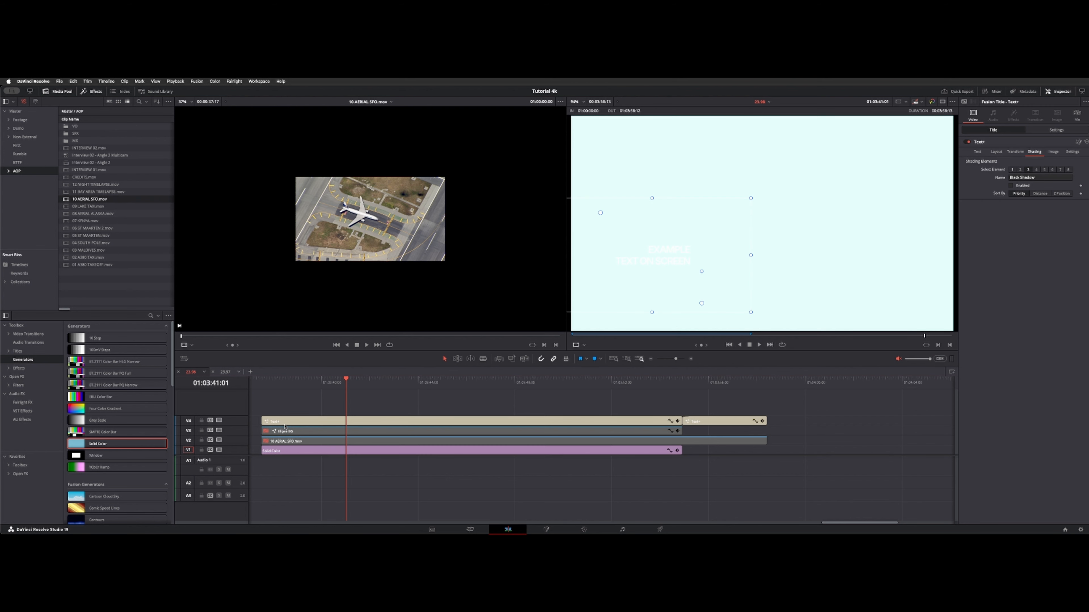
key("d")
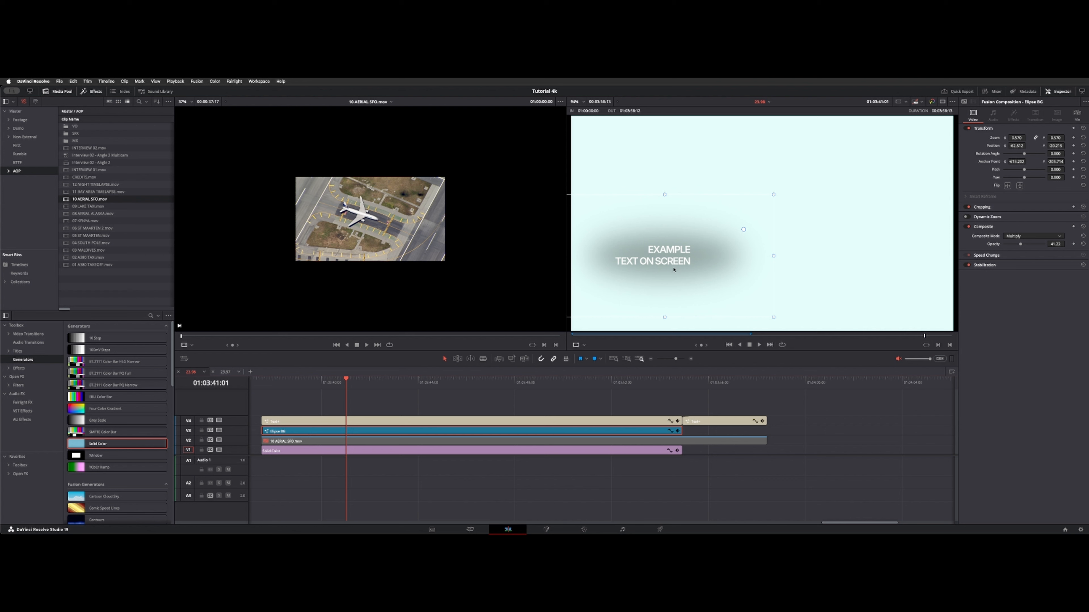
mouse_move(674, 270)
left_mouse_down()
mouse_move(646, 268)
mouse_move(755, 228)
mouse_move(712, 260)
mouse_move(670, 268)
left_mouse_up()
left_click_drag(1020, 245, 1019, 246)
- Enable the 10 AERIAL SFO.mov clip on V2 and place the playhead at 01:03:40:04
left_click(350, 440)
key("d")
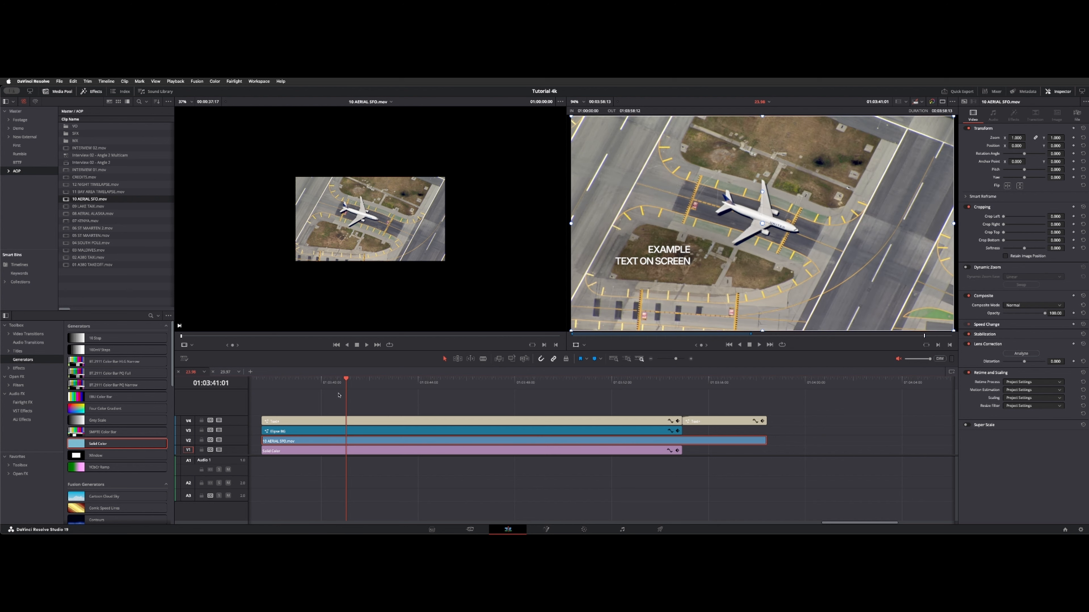
left_click_drag(347, 381, 324, 382)
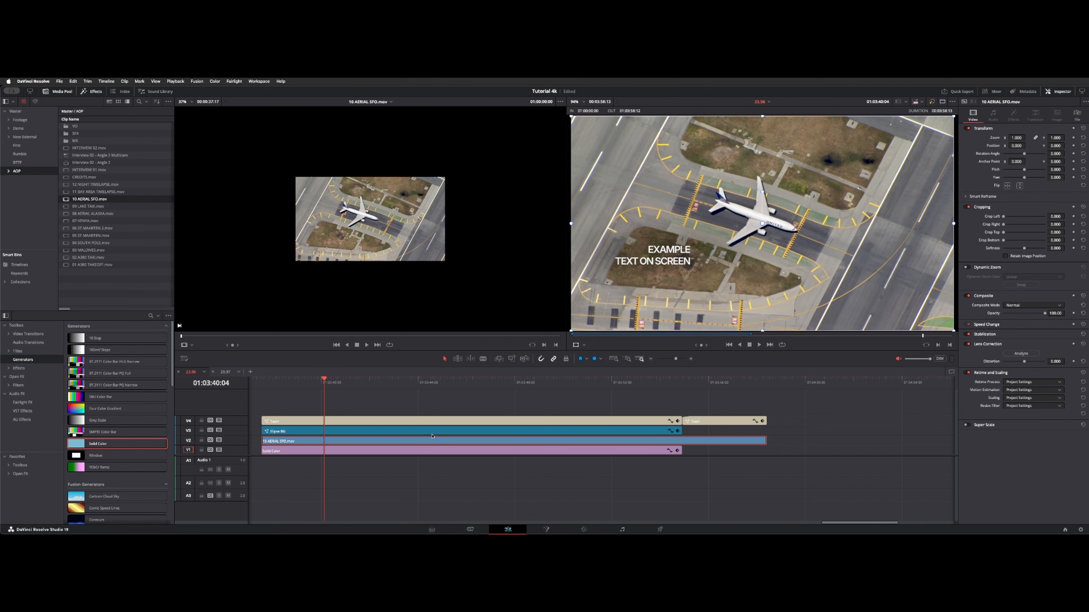
- Raise the Ellipse BG clip's opacity to 53.44 and save the project
left_click(415, 429)
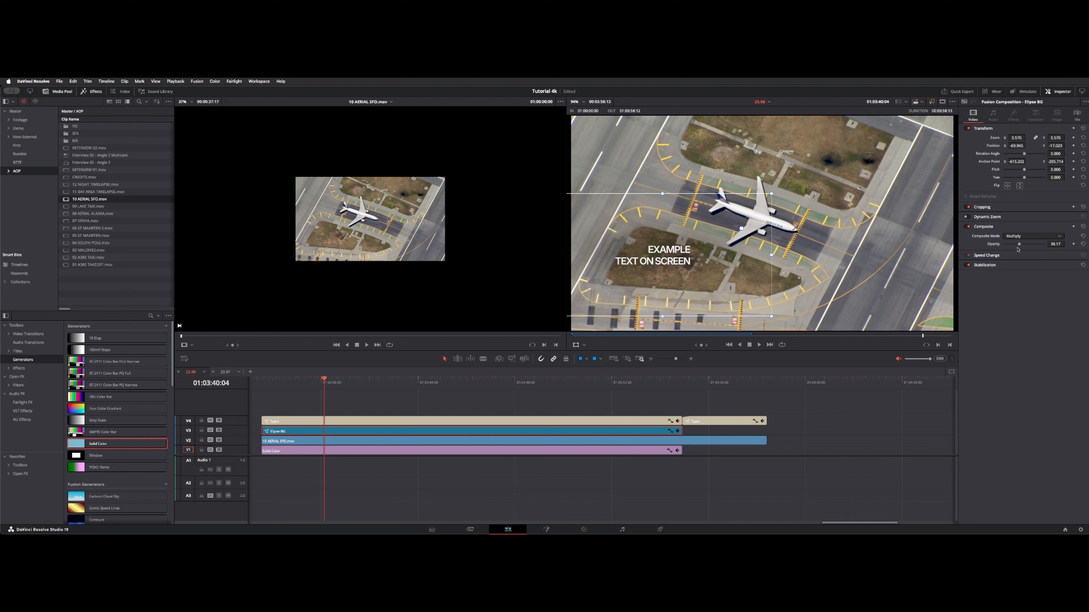
left_click_drag(1019, 244, 1024, 246)
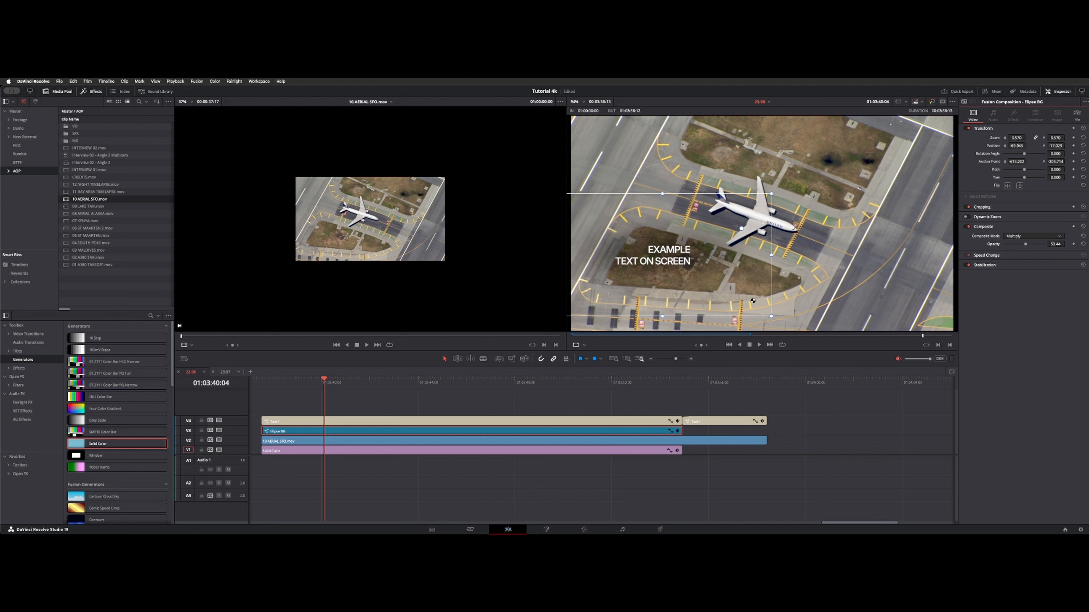
key("super+s")
left_click_drag(321, 383, 387, 381)
key("Delete")
key("super+z")
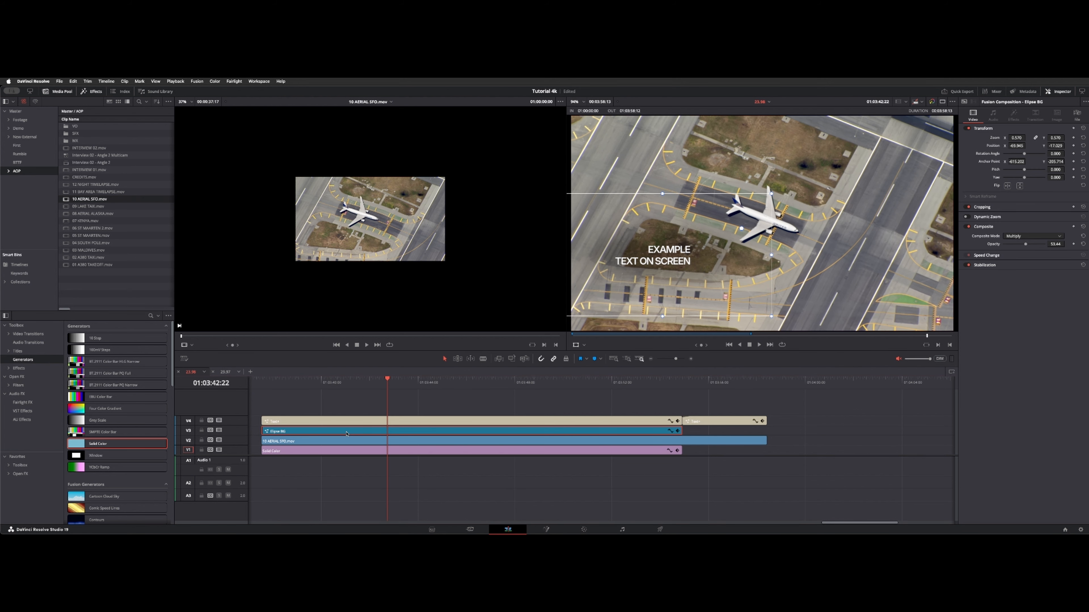
- Move the EXAMPLE TEXT ON SCREEN title and its Ellipse BG shadow to the lower right of the frame
left_click(445, 421)
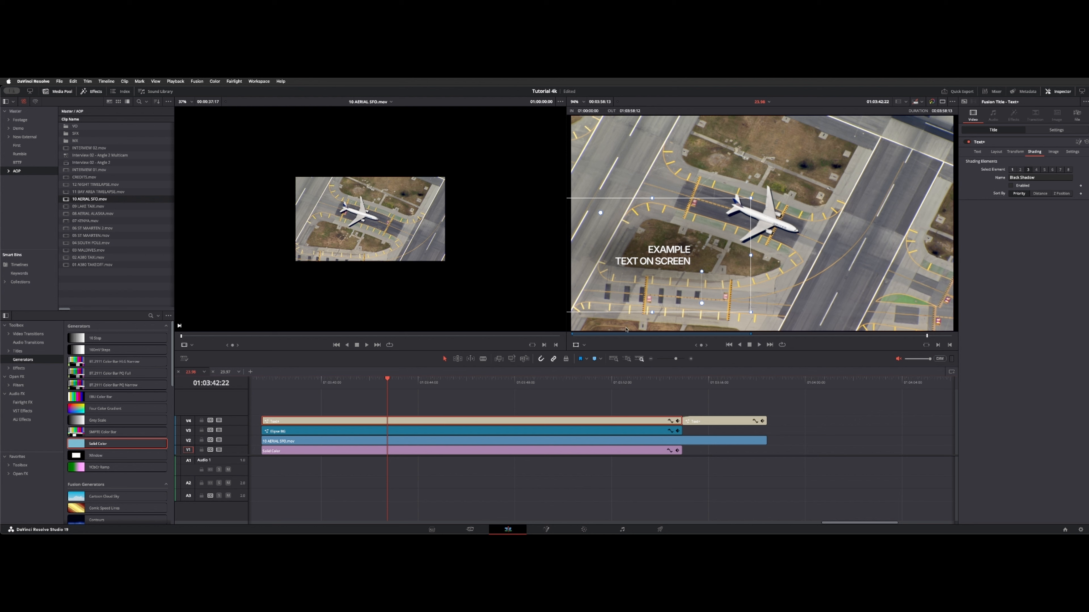
left_click_drag(663, 260, 888, 286)
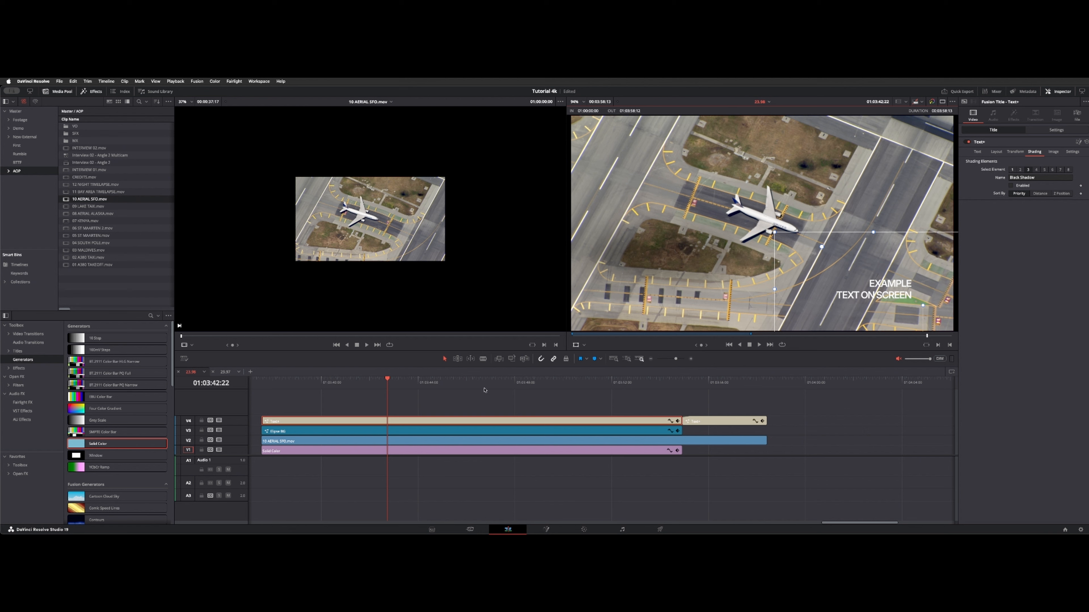
left_click(377, 434)
left_click_drag(648, 240, 856, 265)
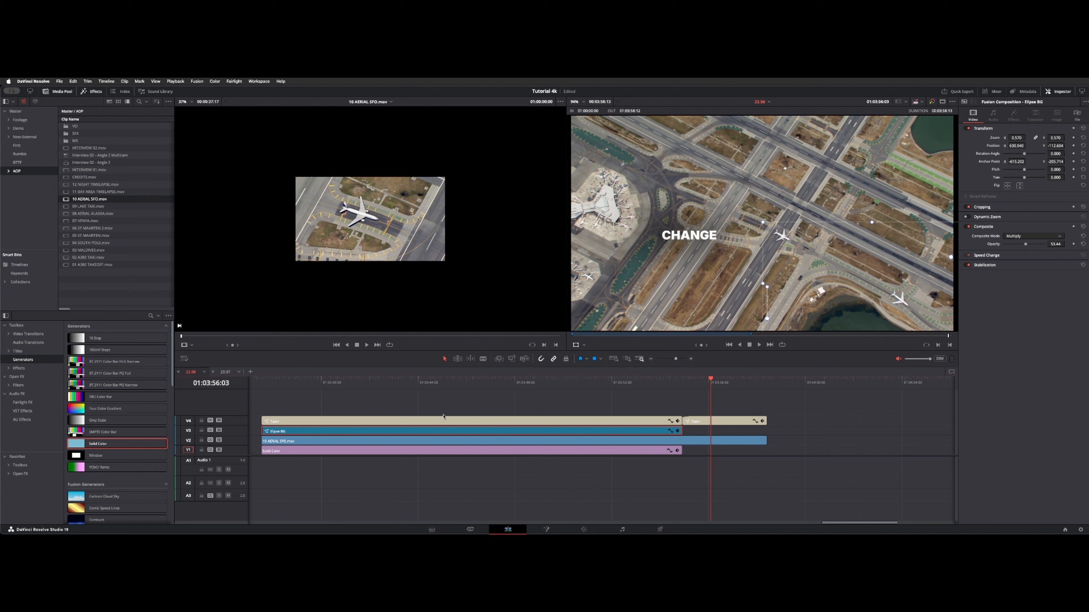
- Open the CHANGE title's composition in Fusion and show the MediaOut1 node in the viewer
left_click(725, 419)
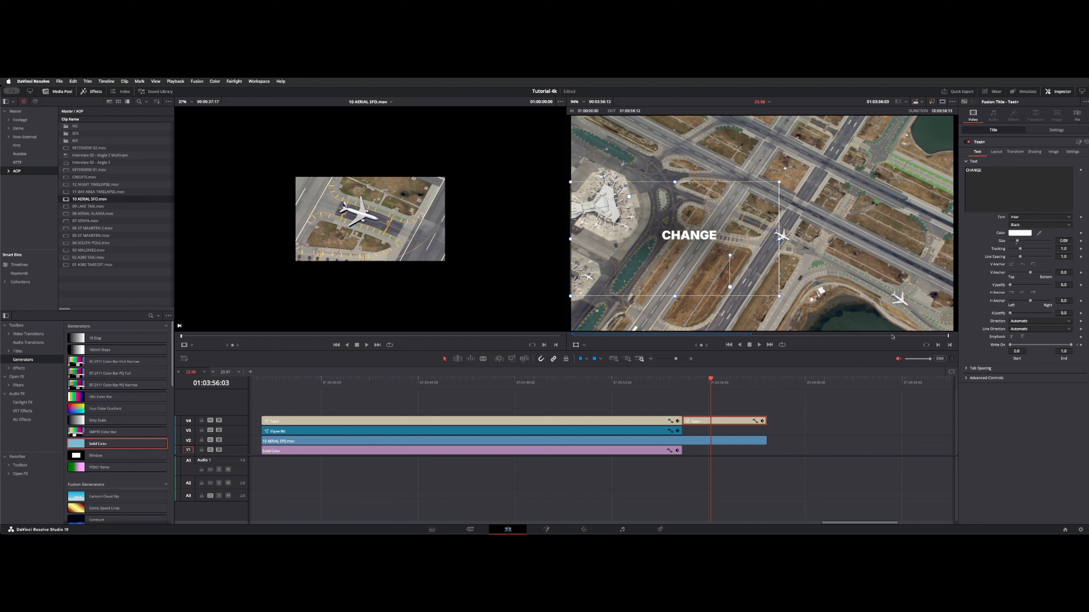
left_click(1079, 143)
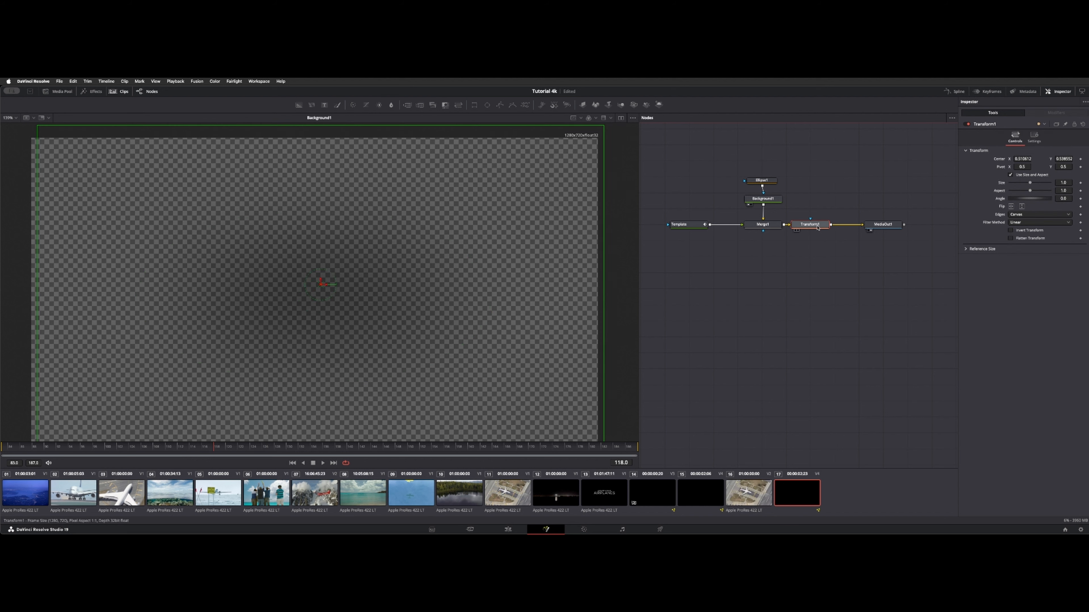
left_click(862, 280)
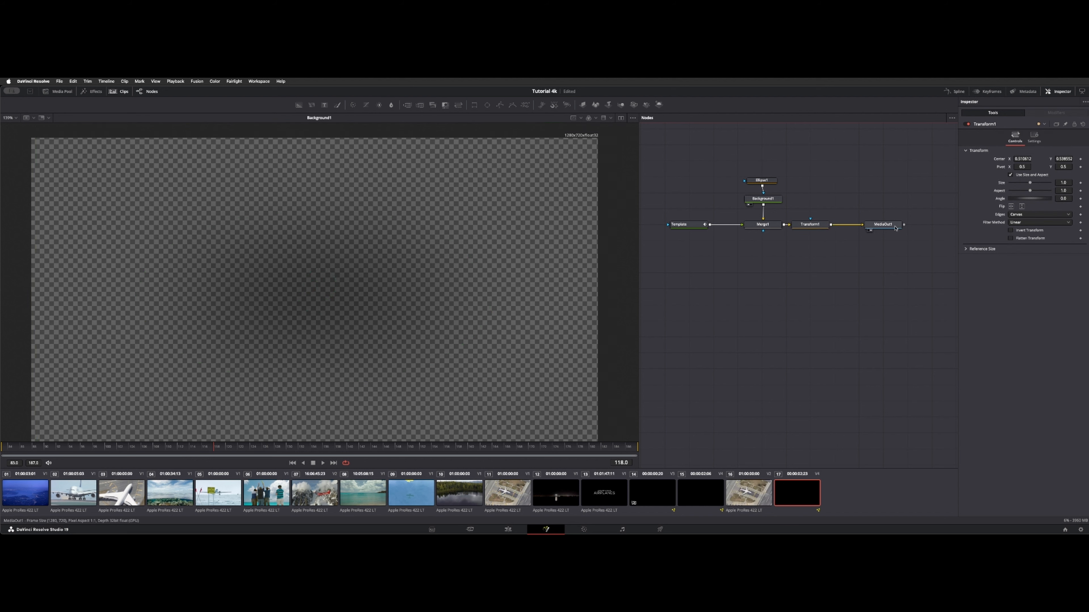
left_click_drag(894, 225, 386, 275)
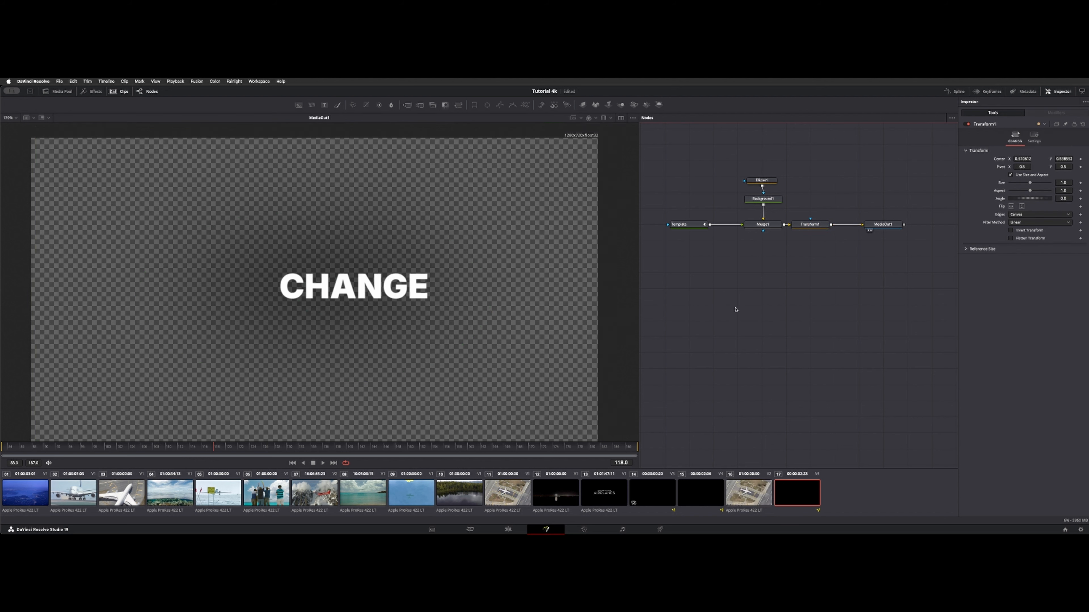
- Show the Template text node in the viewer and examine its text field and the Merge1 and Background1 settings
left_click_drag(691, 226, 365, 337)
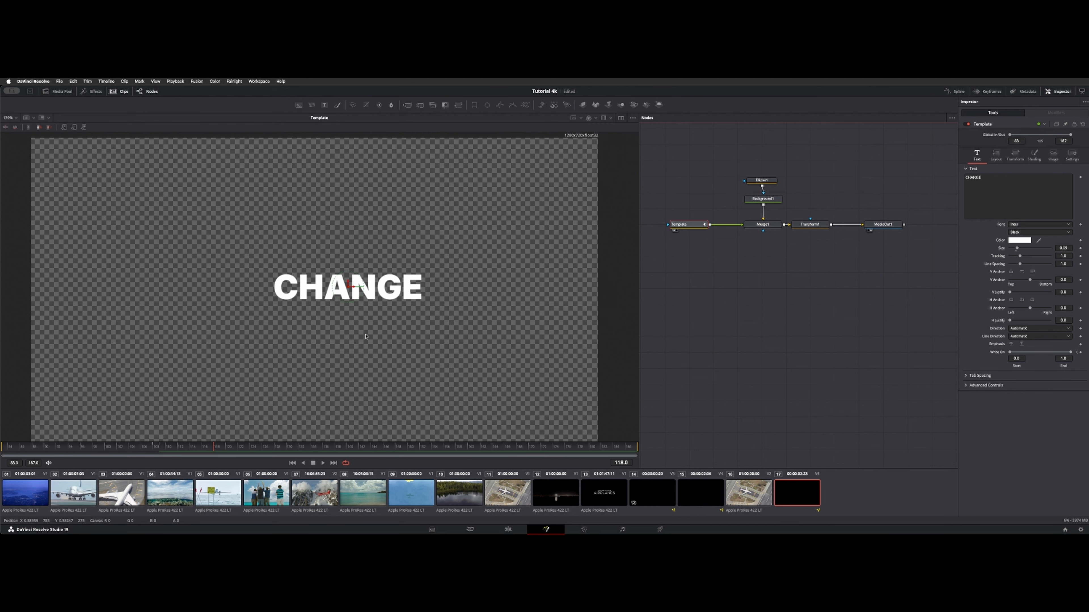
left_click(1009, 199)
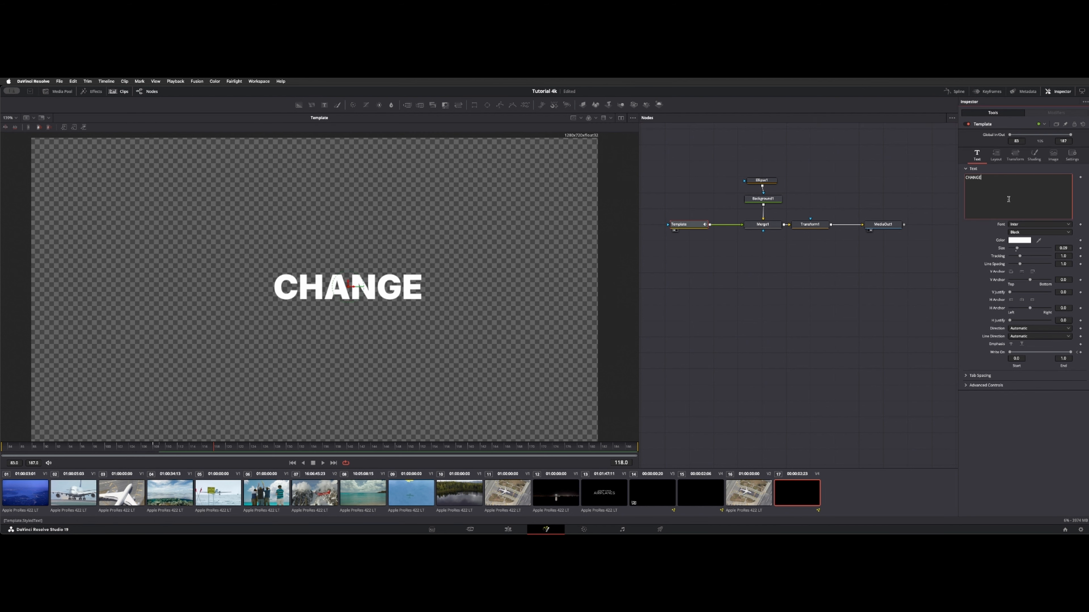
key("super+a")
left_click(775, 305)
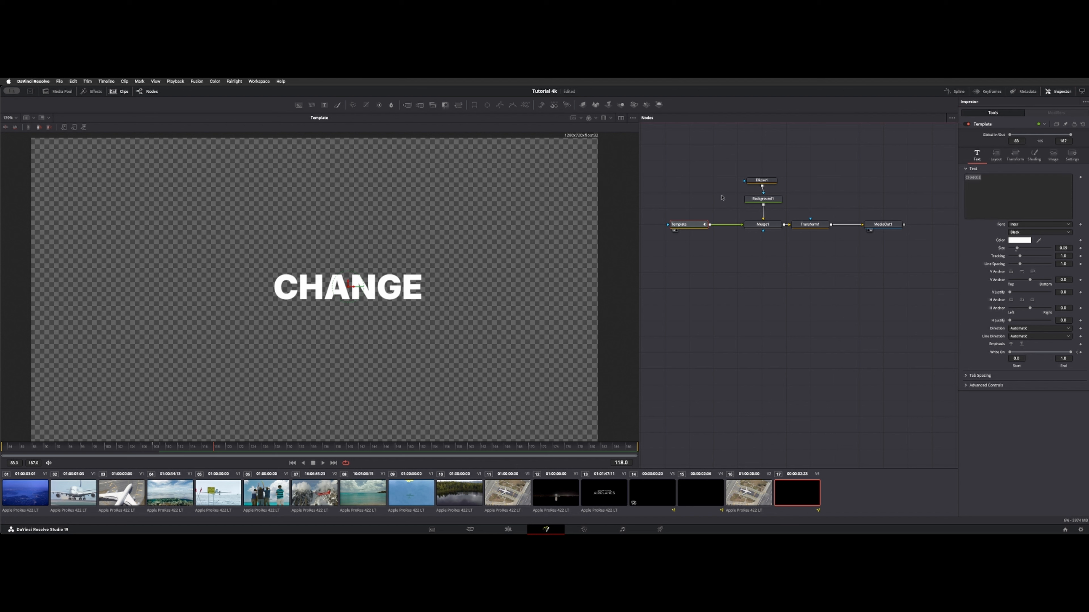
left_click(762, 224)
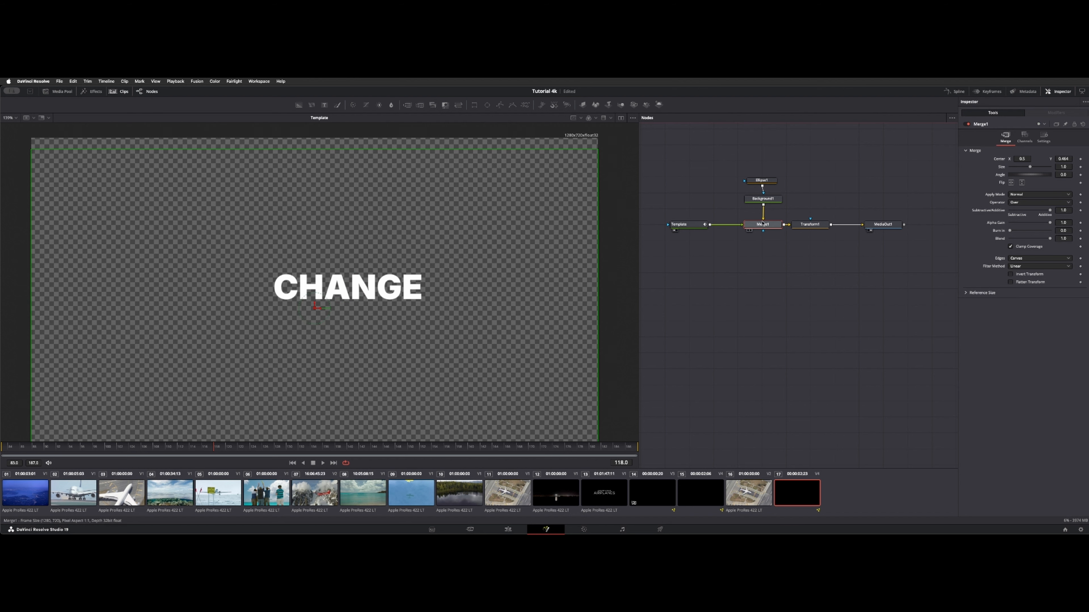
left_click(771, 199)
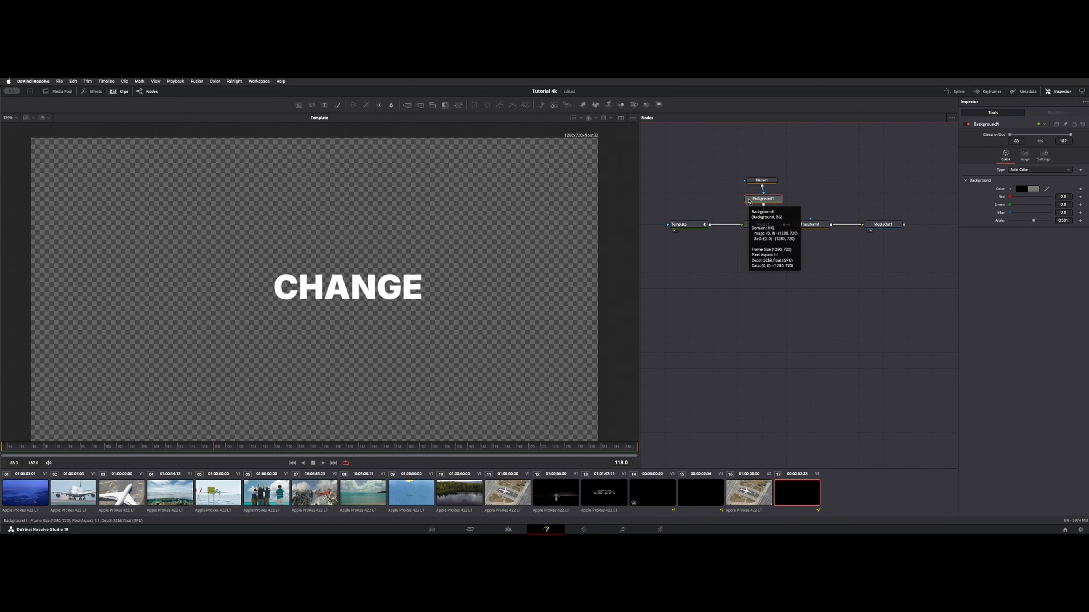
- Show Background1 in the viewer and set the Ellipse1 mask's width to about 0.71 and soft edge to about 0.12
left_click_drag(763, 198, 348, 207)
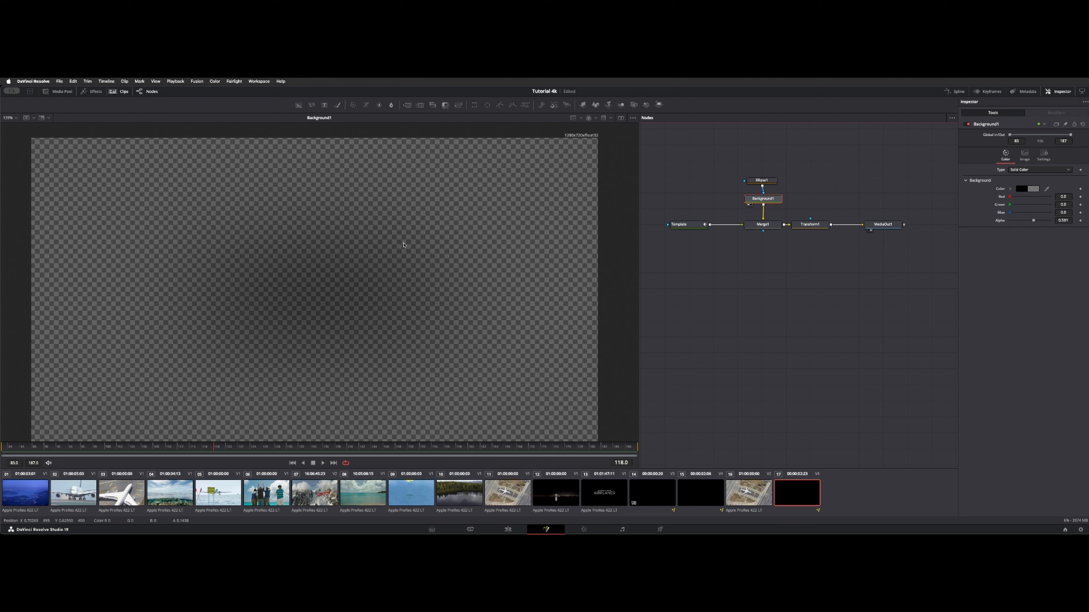
left_click(767, 180)
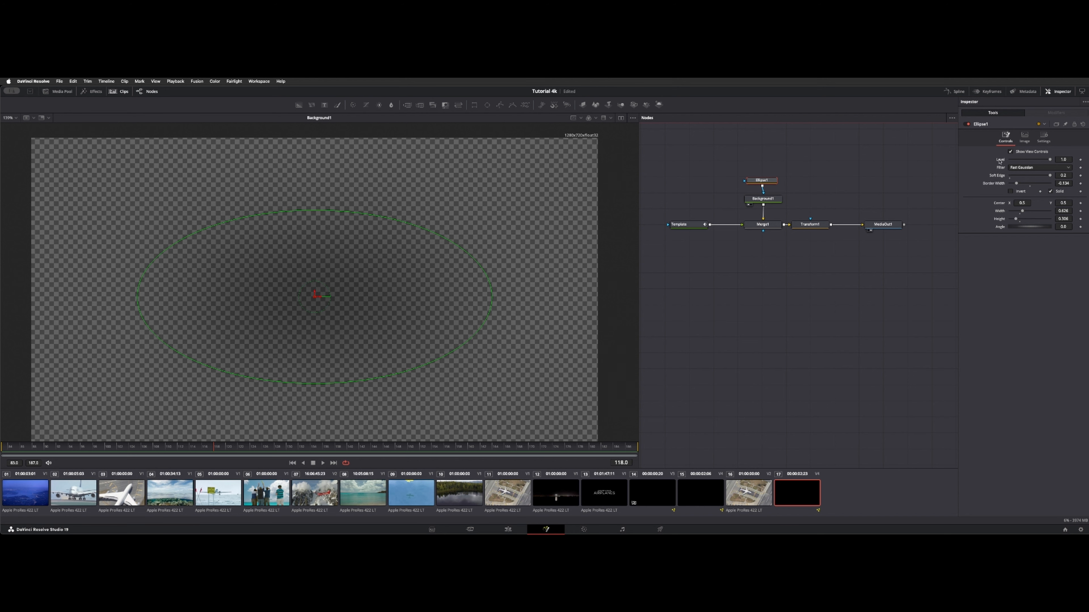
mouse_move(1022, 211)
left_mouse_down()
mouse_move(1011, 212)
mouse_move(1022, 211)
left_mouse_up()
mouse_move(1048, 178)
left_mouse_down()
mouse_move(980, 179)
mouse_move(1032, 184)
left_mouse_up()
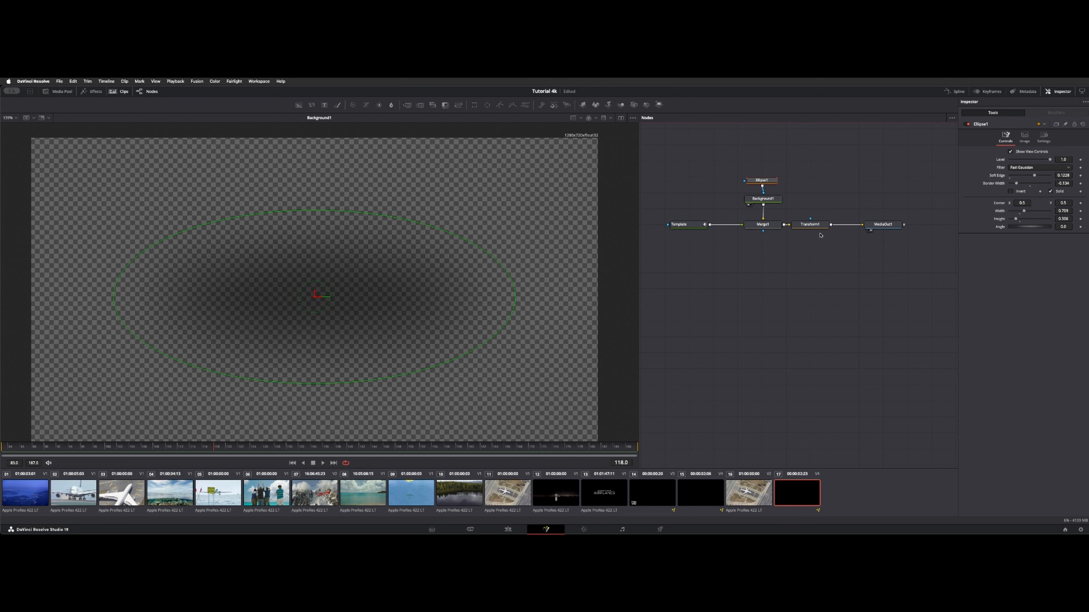
- Inspect the settings of the Transform1 and MediaOut1 nodes
left_click(812, 225)
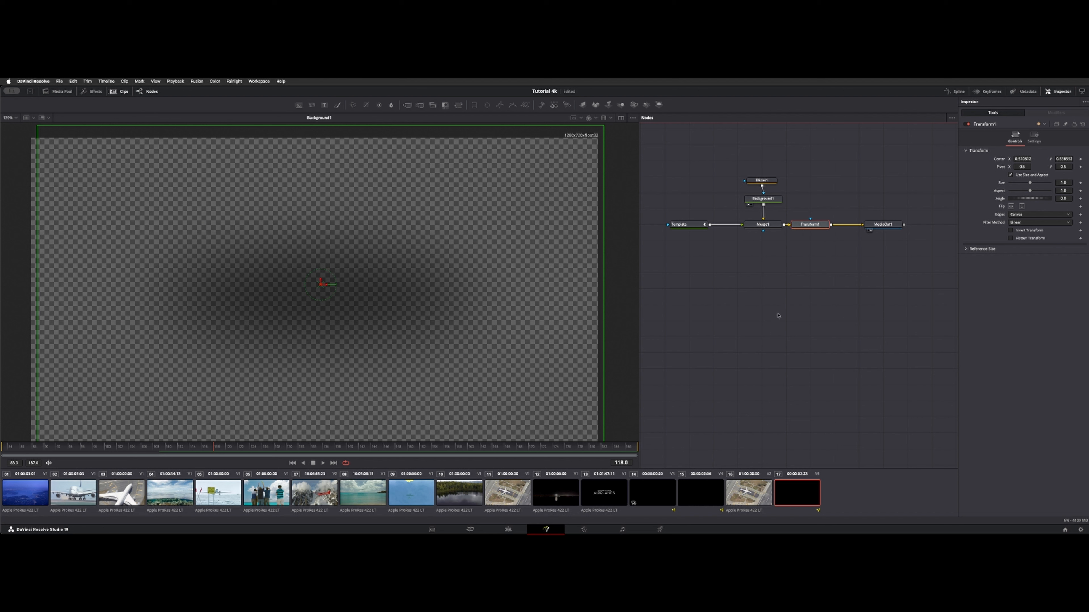
left_click(886, 225)
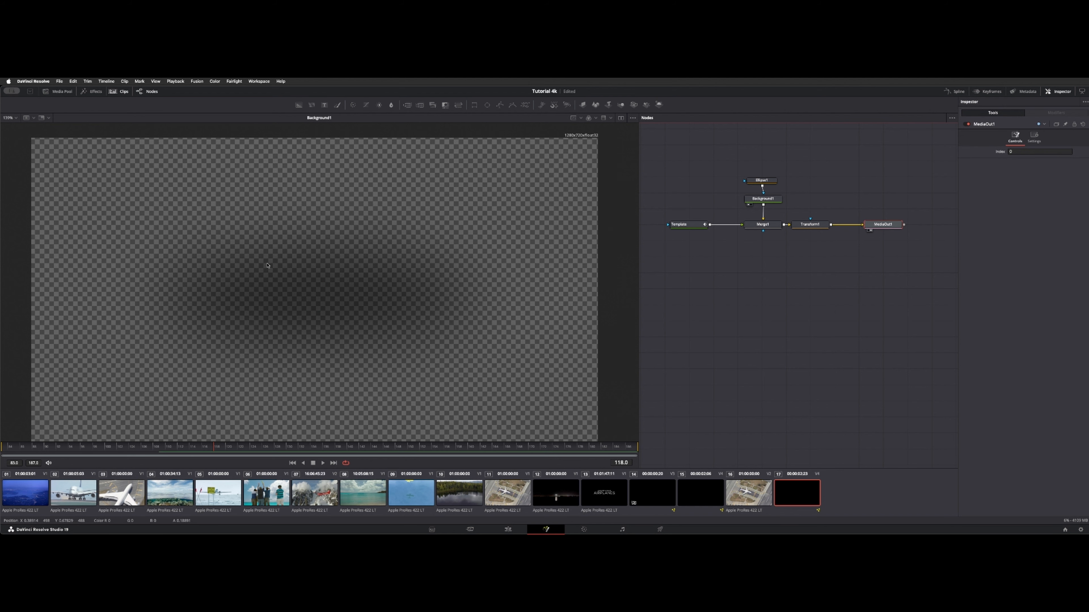
left_click(769, 364)
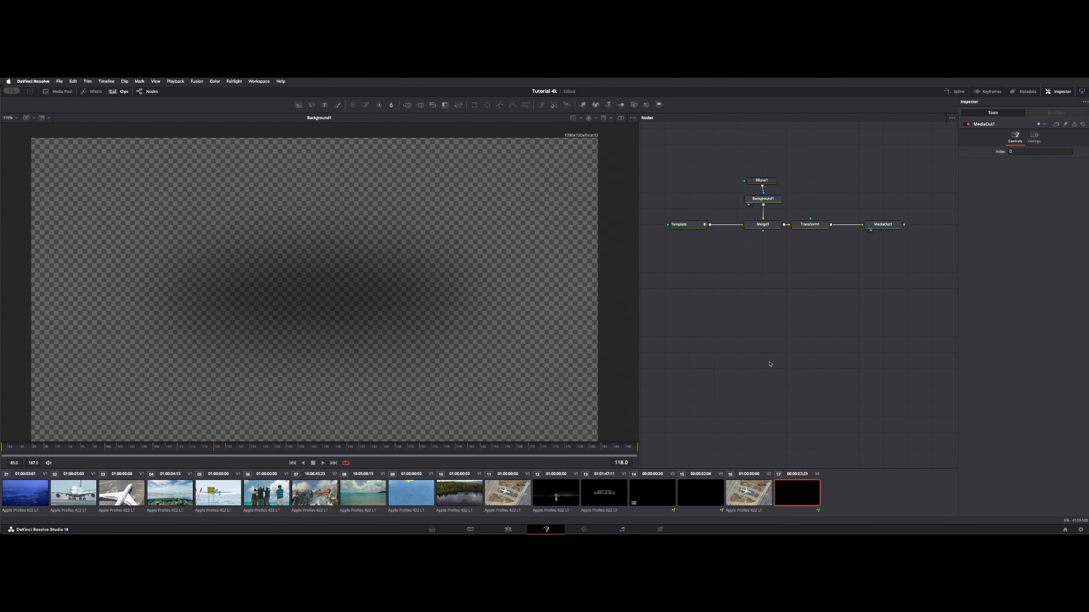
- Return to the Edit page and move the CHANGE title to the lower right of the frame
key("shift+4")
left_click(721, 422)
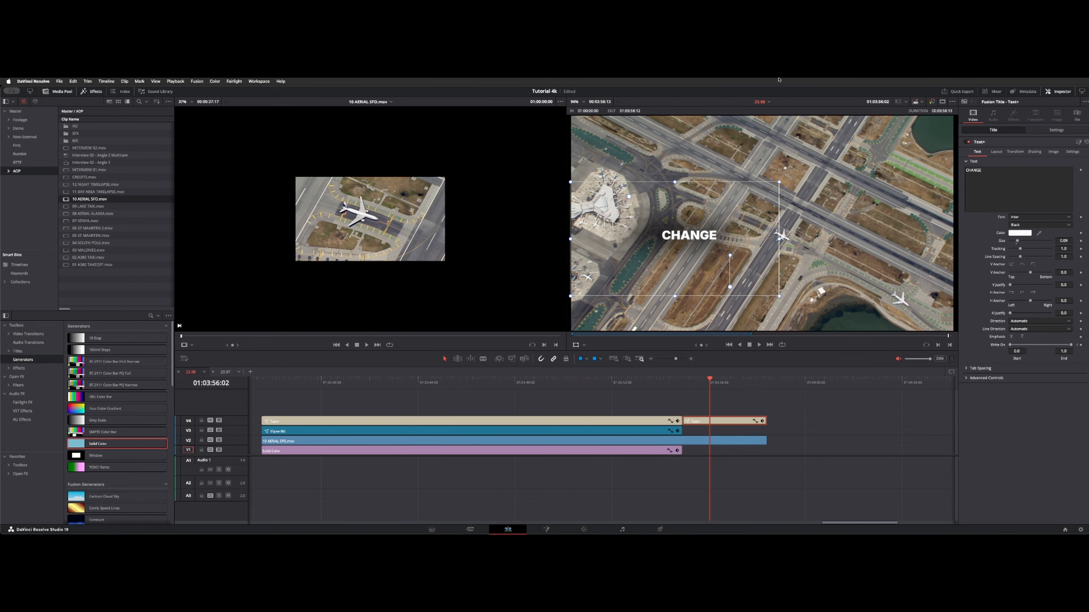
left_click_drag(631, 283, 771, 283)
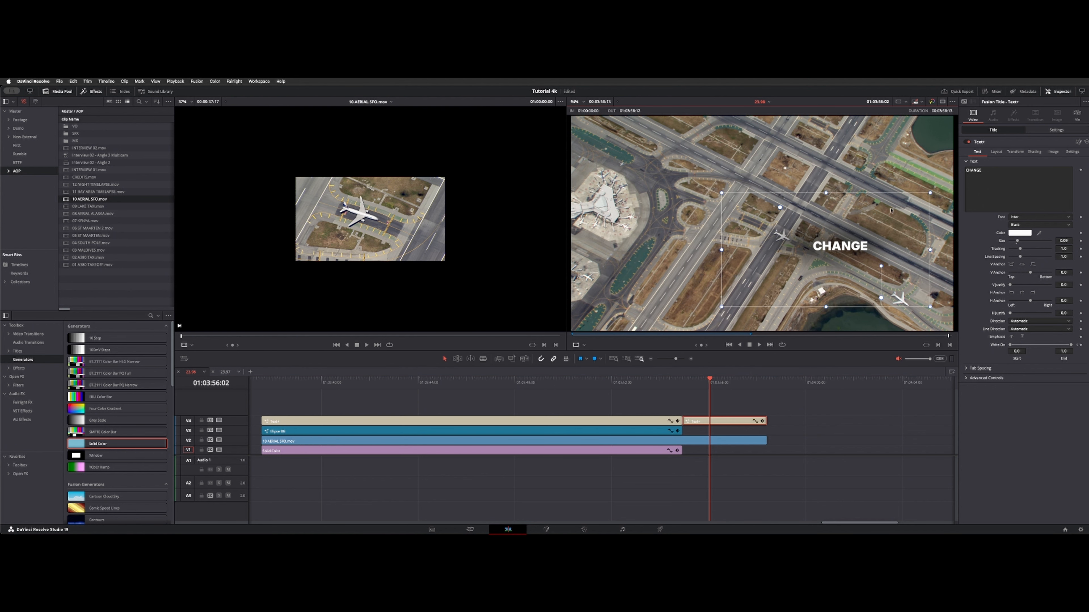
- Extend the title's text to three lines reading "CHANGE", "Added" and "text options"
double_click(976, 181)
left_click(982, 176)
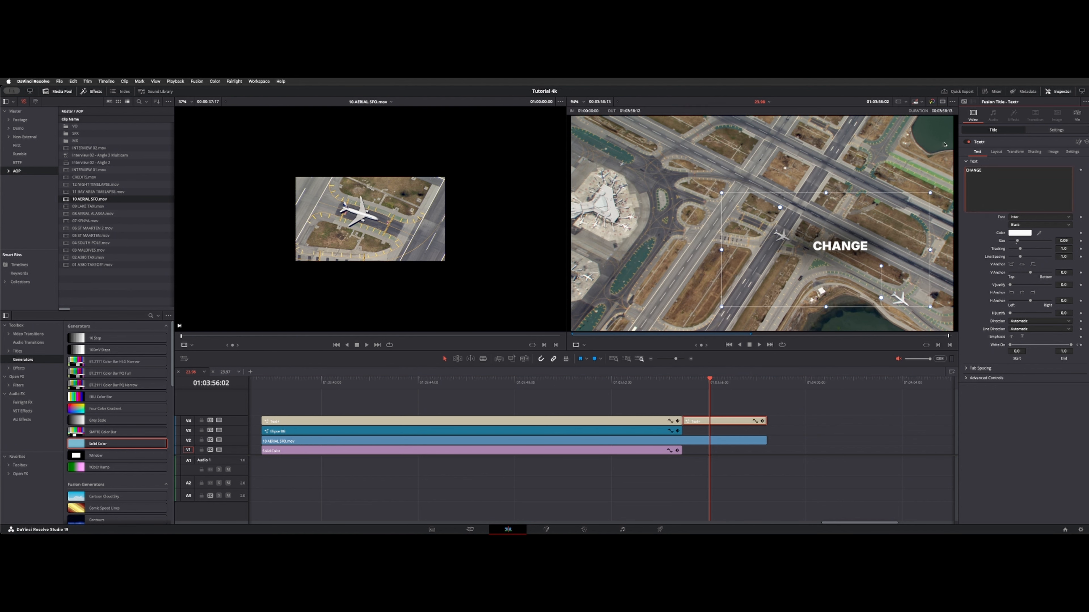
type("S")
key("BackSpace")
type("Added text options")
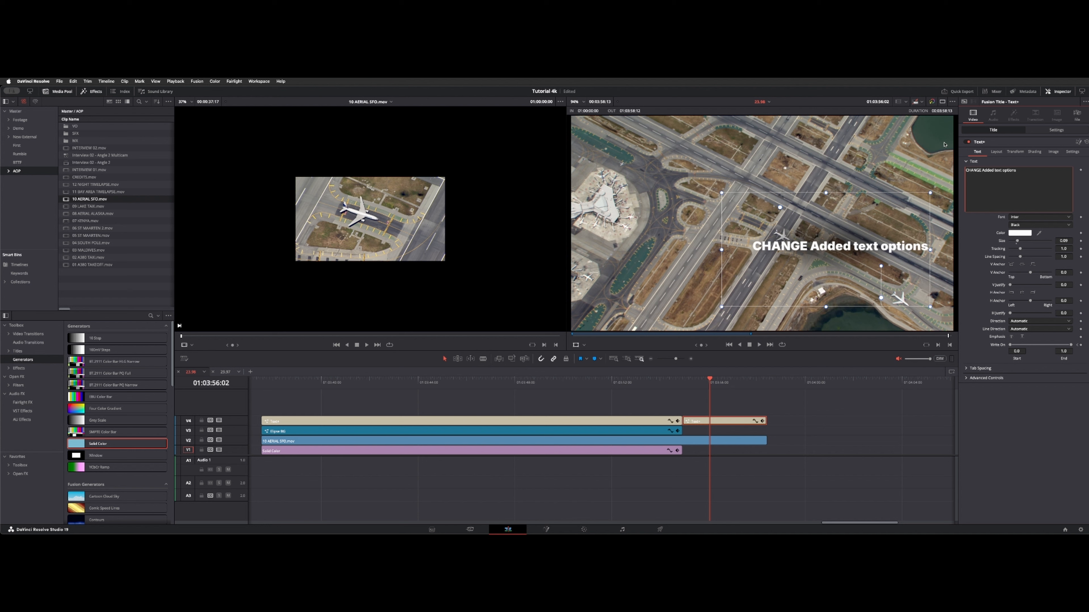
key("Return")
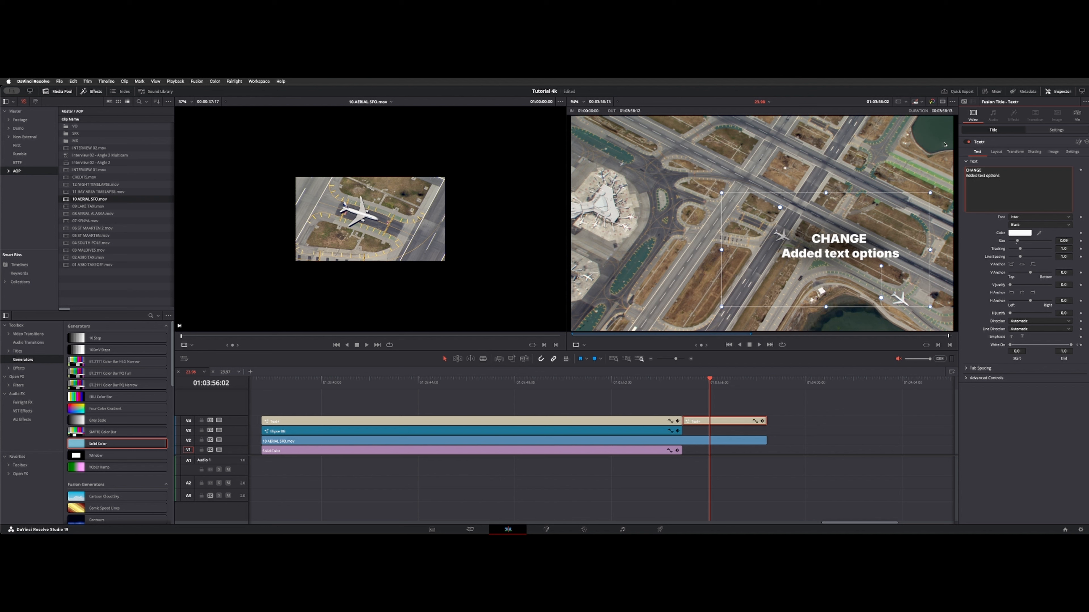
key("Return")
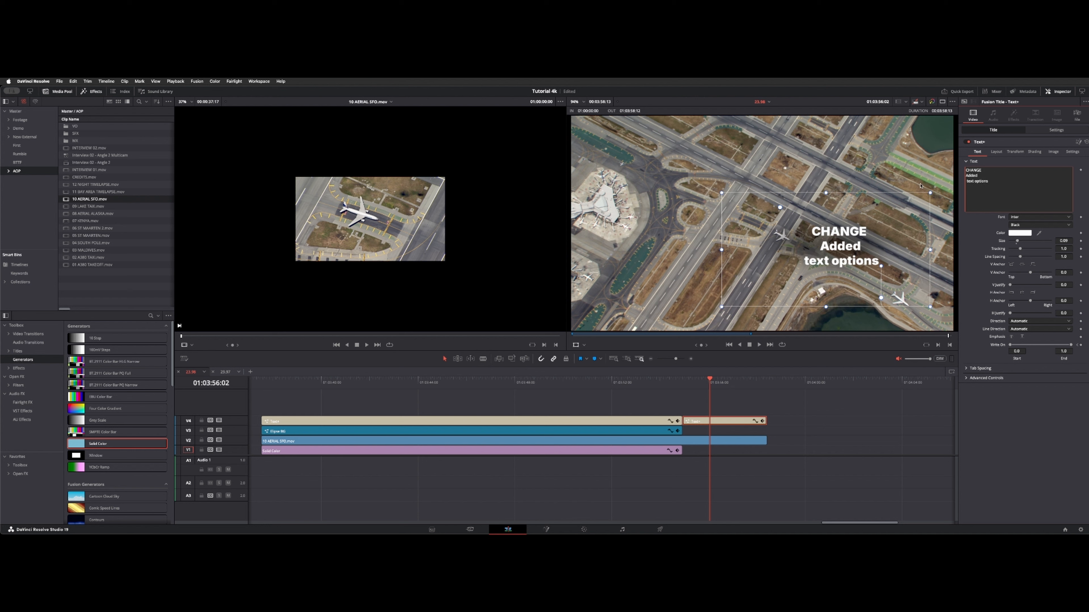
left_click(844, 253)
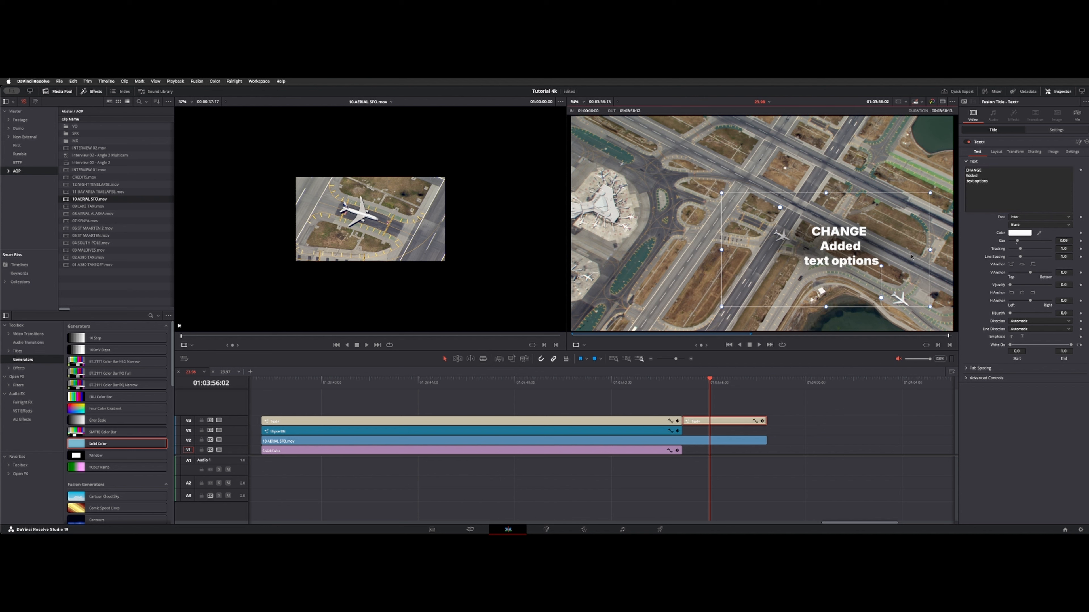
- Adjust the Ellipse1 mask's height in the CHANGE title's Fusion composition, and move the title near the frame's centre on the Edit page
left_click(748, 423)
key("shift+5")
left_click_drag(762, 181, 762, 177)
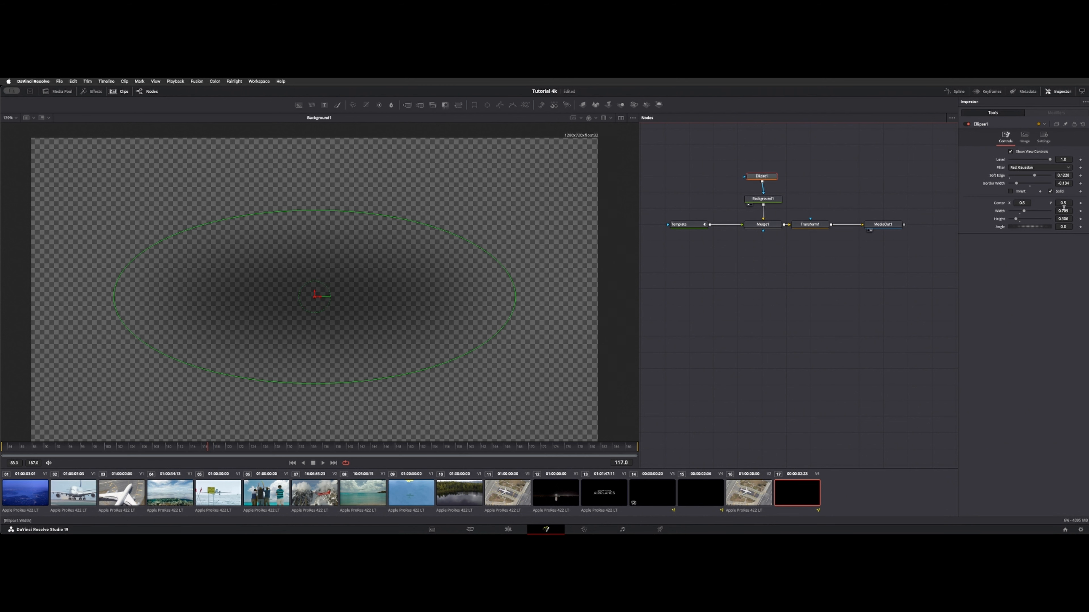
left_click_drag(1058, 217, 1077, 218)
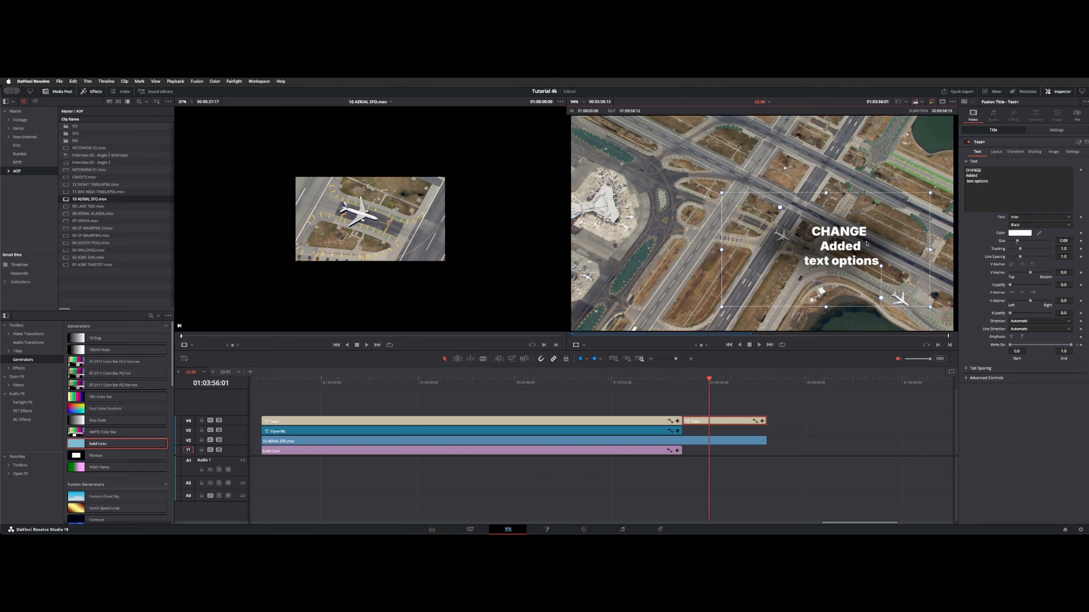
left_click_drag(893, 226, 770, 238)
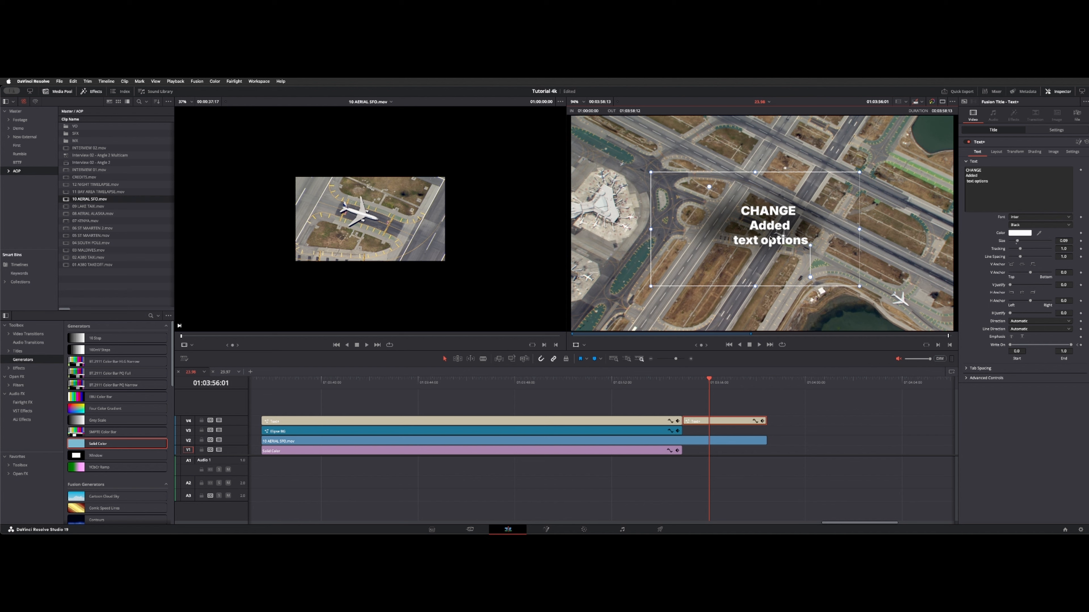
- Move the separate EXAMPLE TEXT ON SCREEN title from the lower right to just below the frame's centre
left_click(503, 378)
left_click(535, 422)
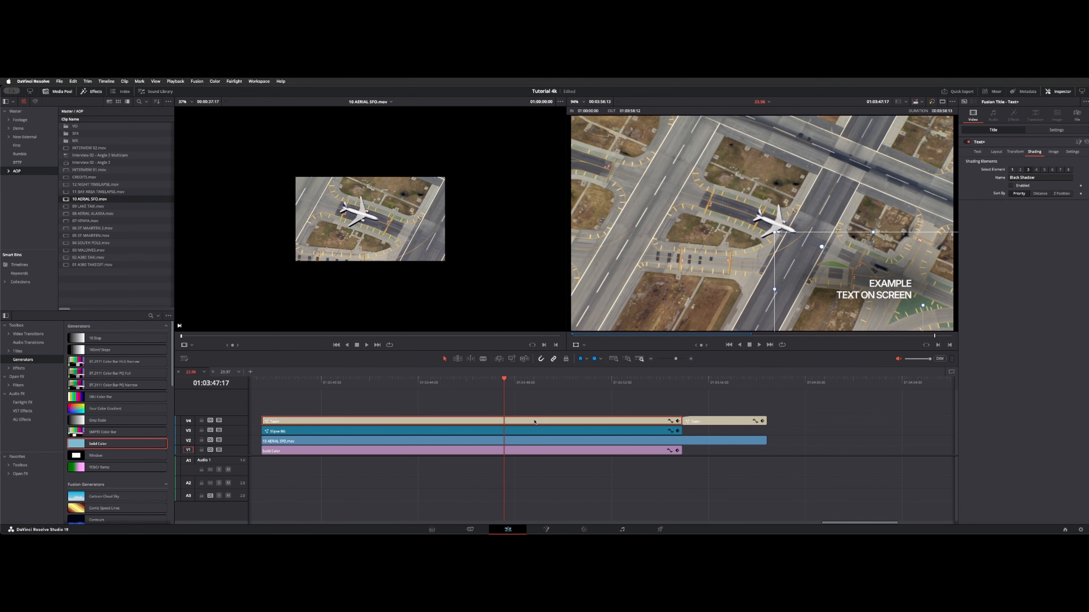
left_click(535, 428)
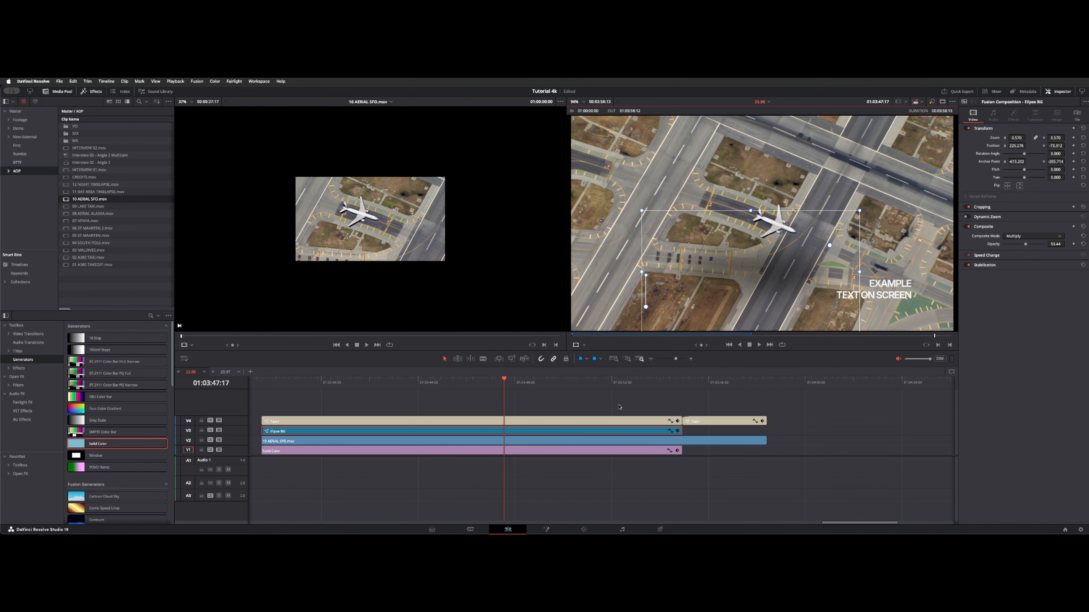
left_click(619, 421)
left_click_drag(837, 318, 712, 288)
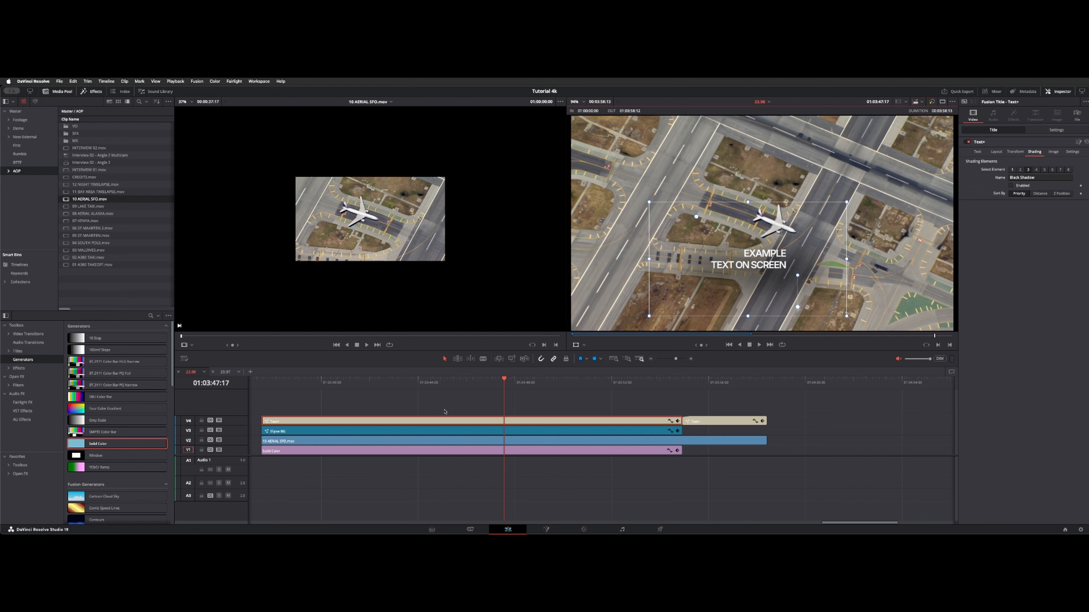
- Combine the EXAMPLE title and the Elipse BG clip into a compound clip named "Background"
left_click_drag(404, 396, 432, 436)
right_click(431, 435)
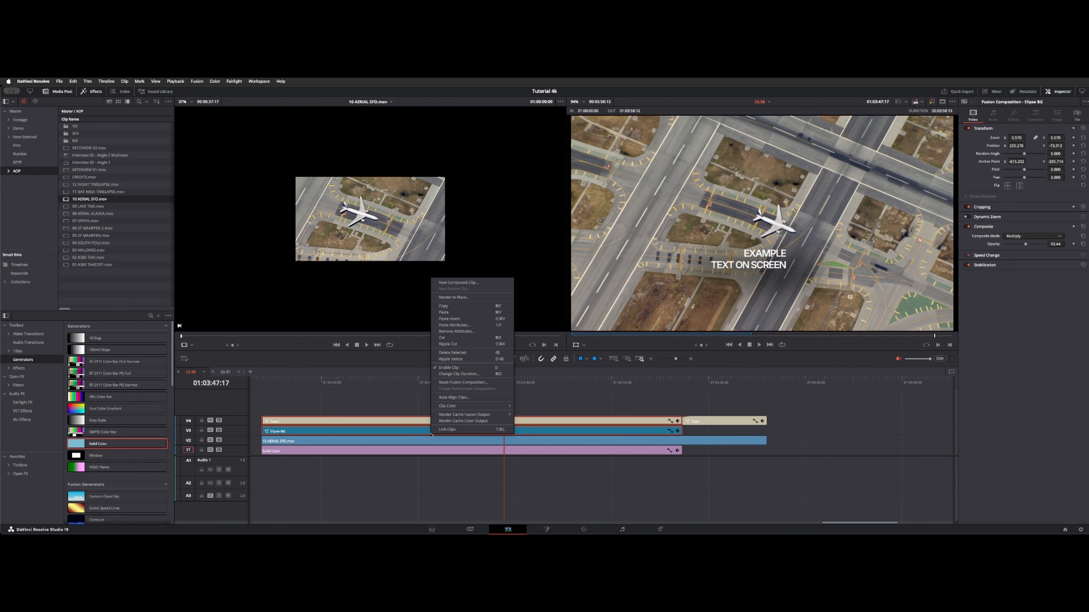
left_click(480, 284)
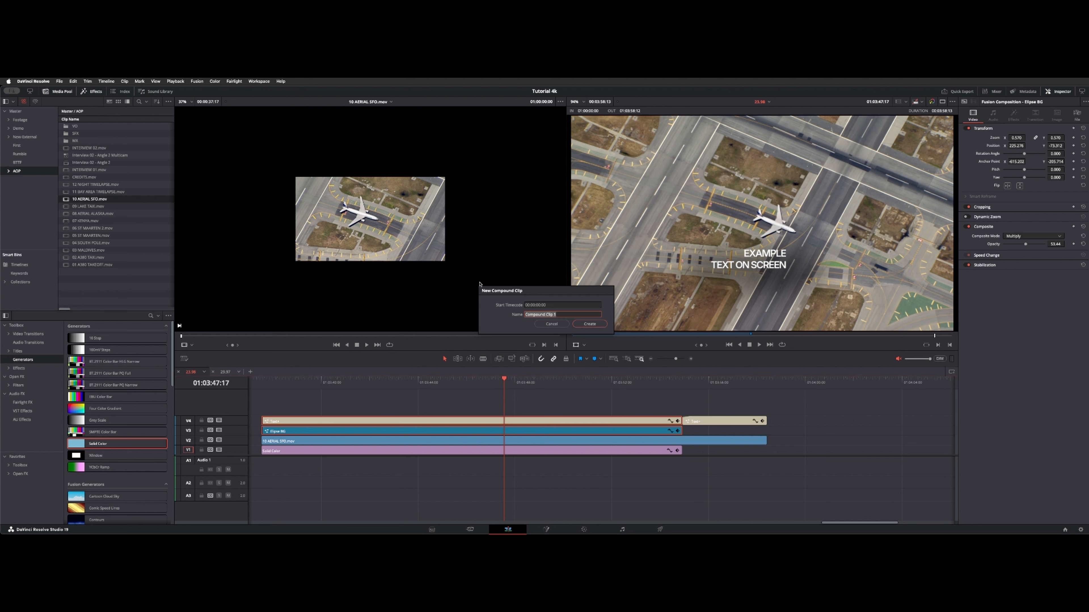
type("Background")
key("Return")
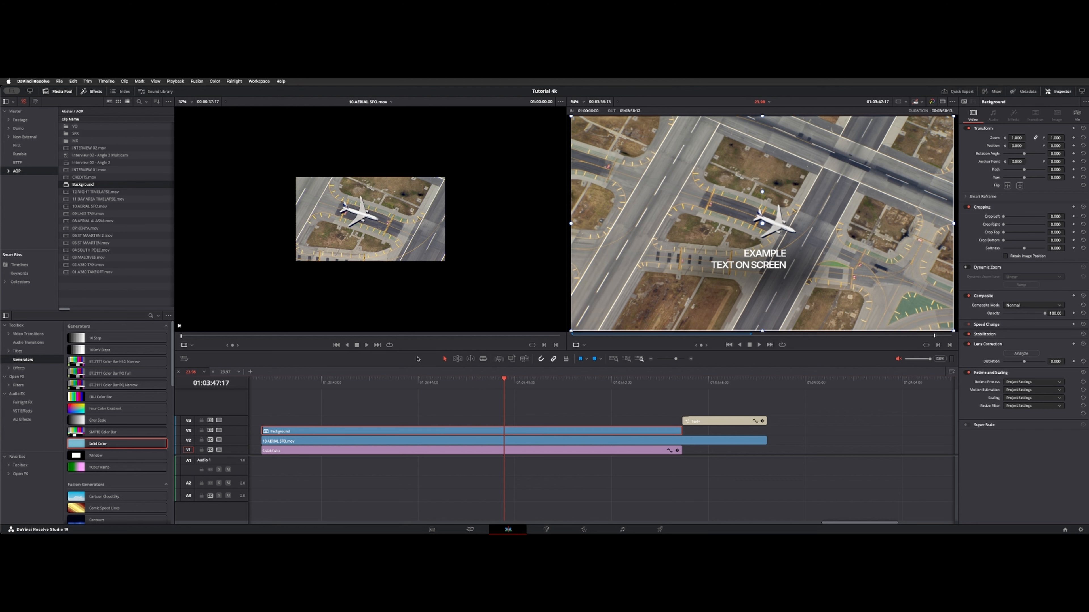
- Place a second copy of the Background compound clip on V3 directly after the aerial clip's end
left_click(77, 185)
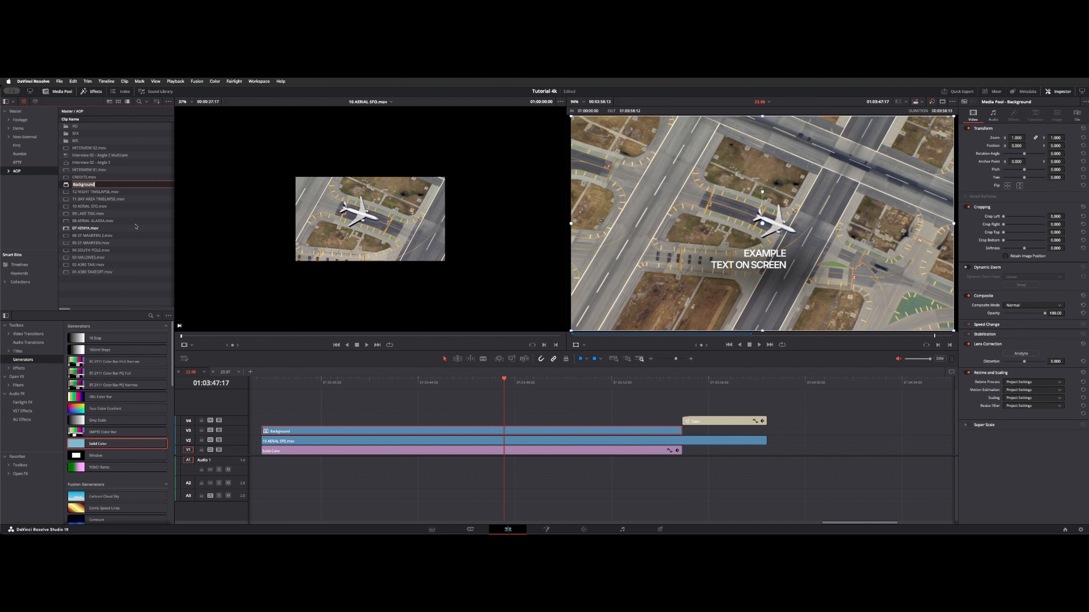
key("Return")
left_click_drag(89, 185, 750, 431)
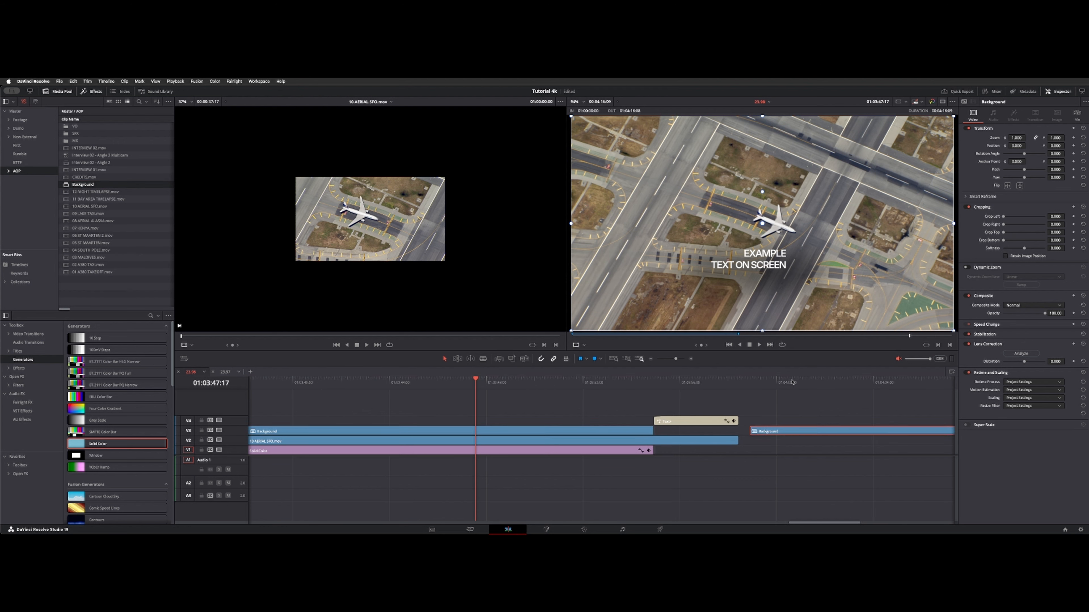
left_click(791, 381)
left_click_drag(826, 433, 814, 434)
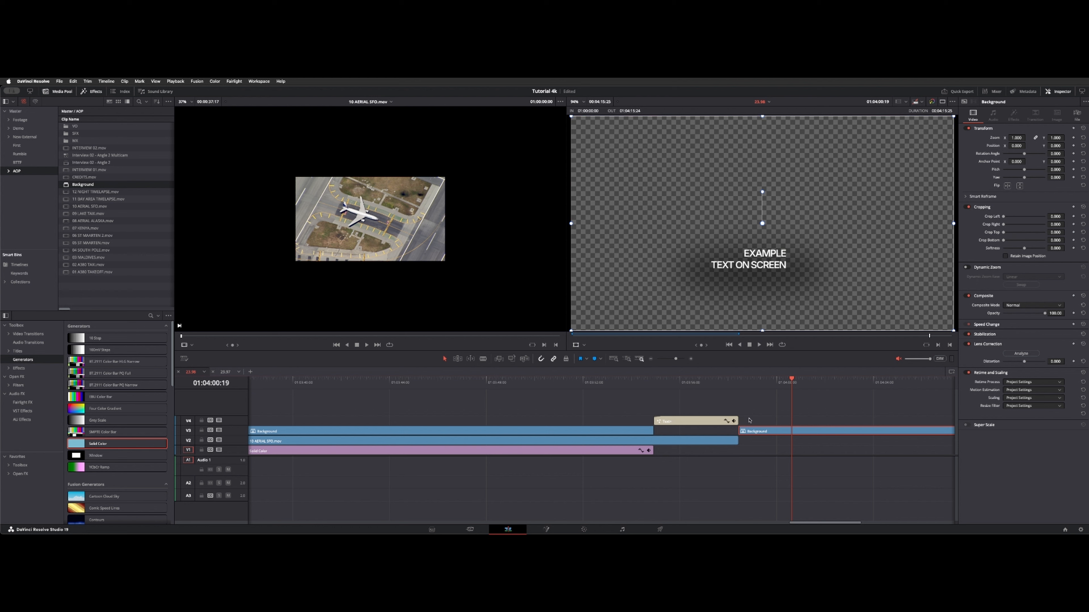
- Decompose the first Background compound clip in place using clips only, and undo the decomposition
left_click(382, 388)
left_click(301, 431)
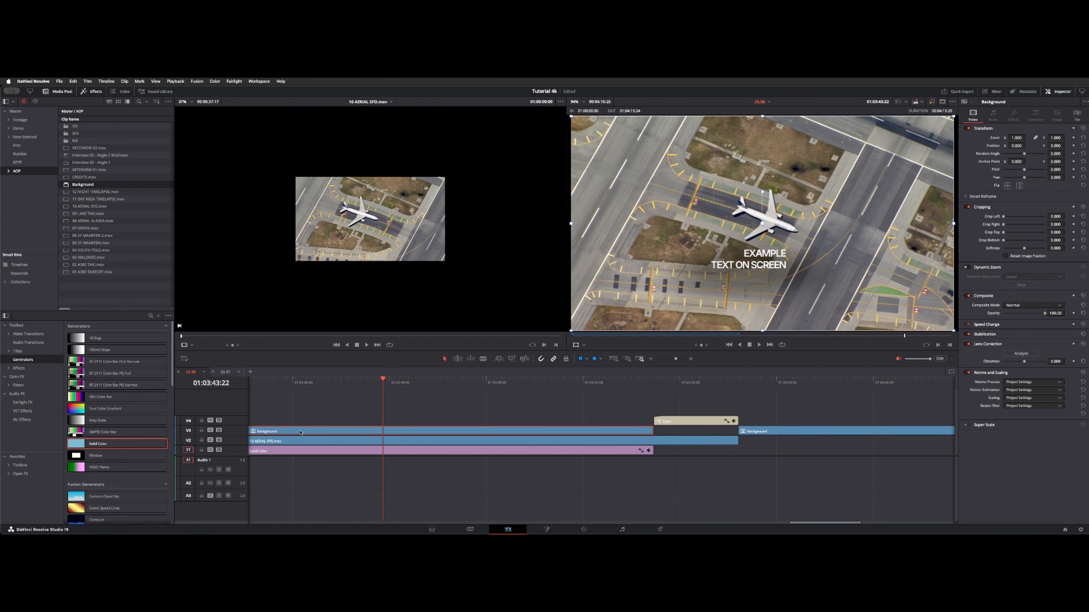
right_click(300, 432)
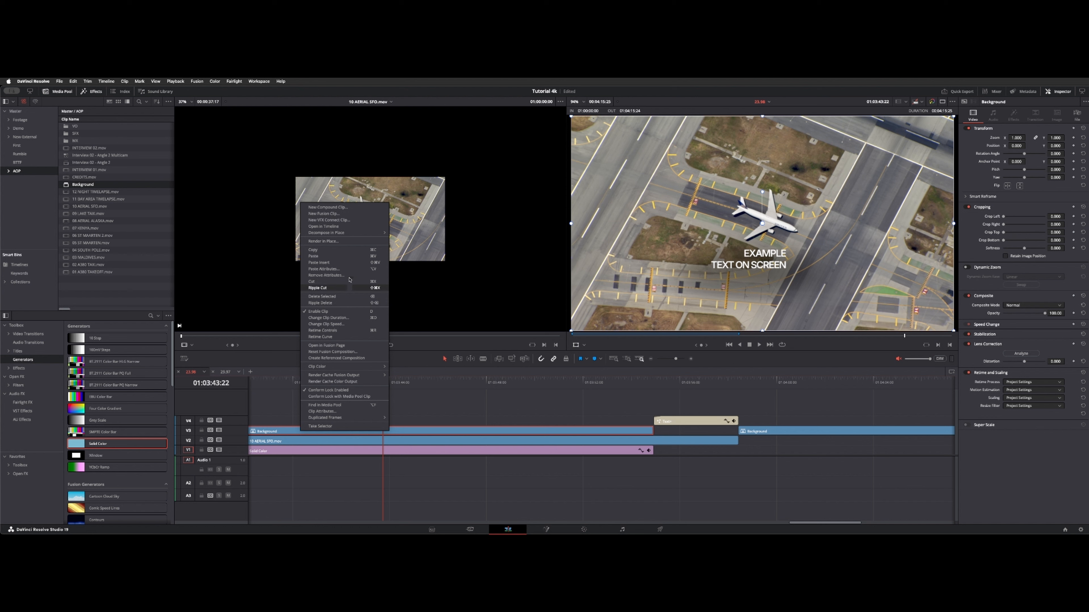
mouse_move(369, 233)
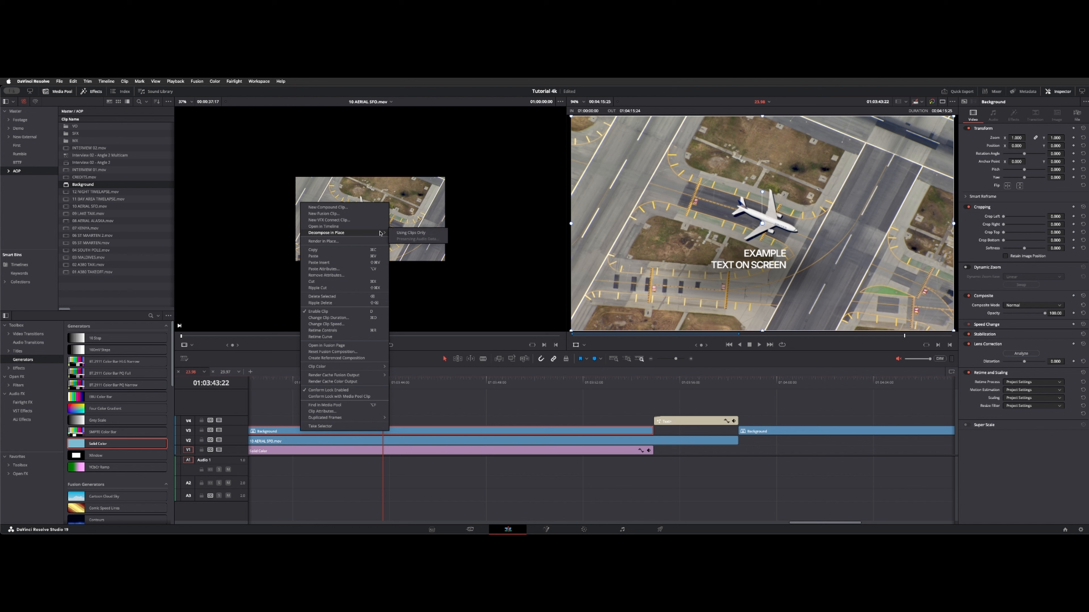
left_click(411, 233)
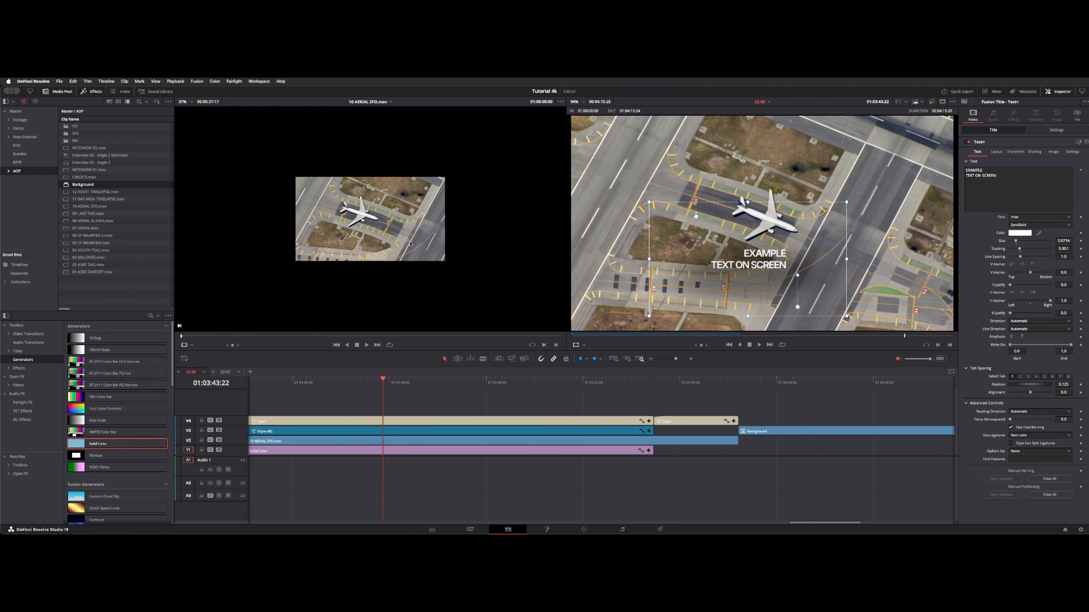
key("super+z")
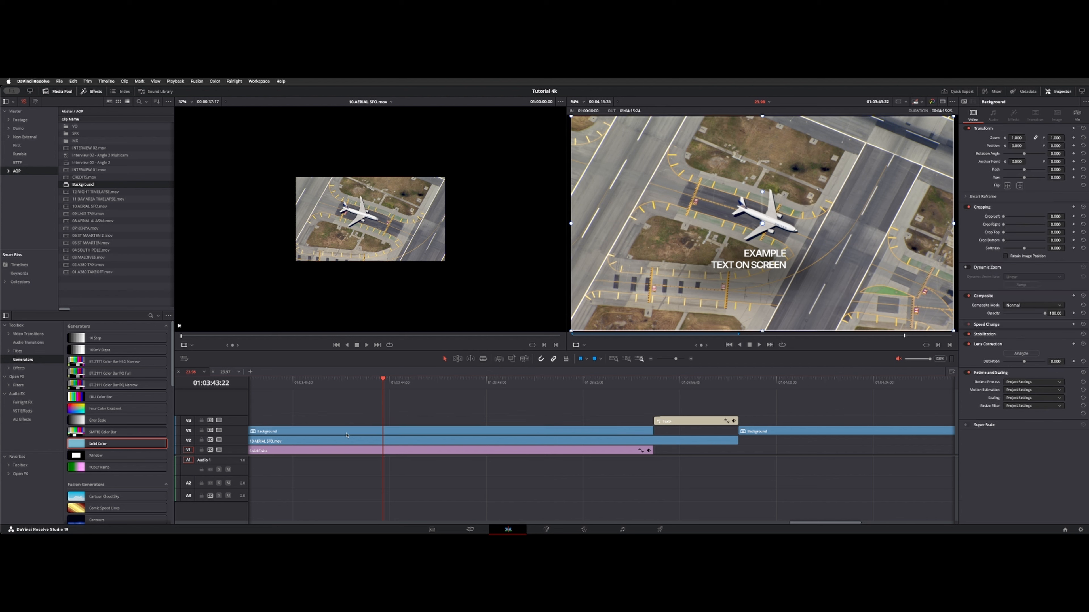
- Open the Background compound clip in its own timeline and move the title and its elliptical shadow to the lower-right corner
right_click(339, 432)
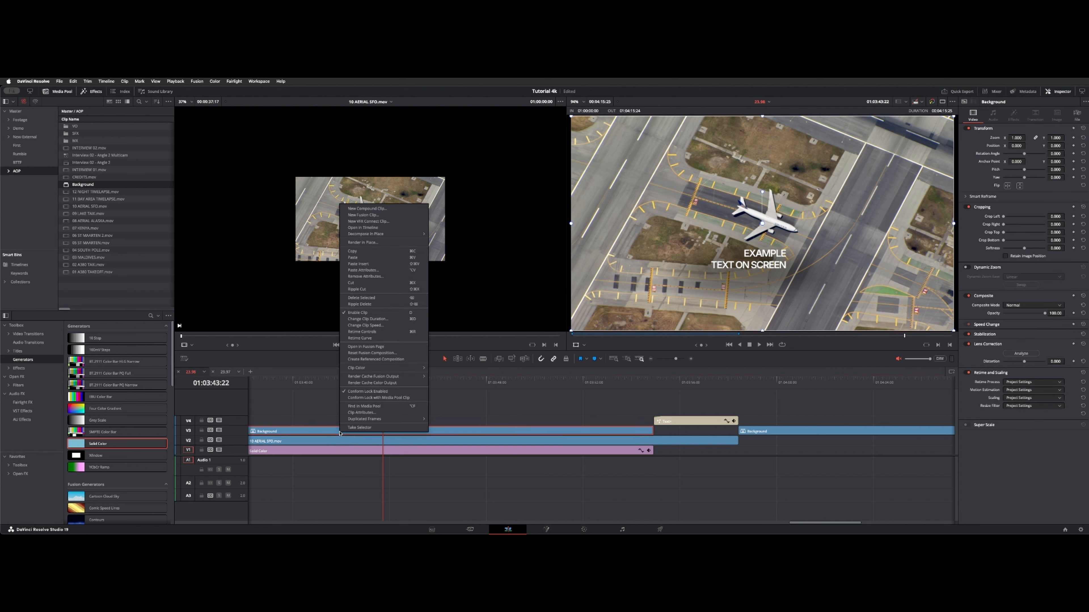
left_click(371, 228)
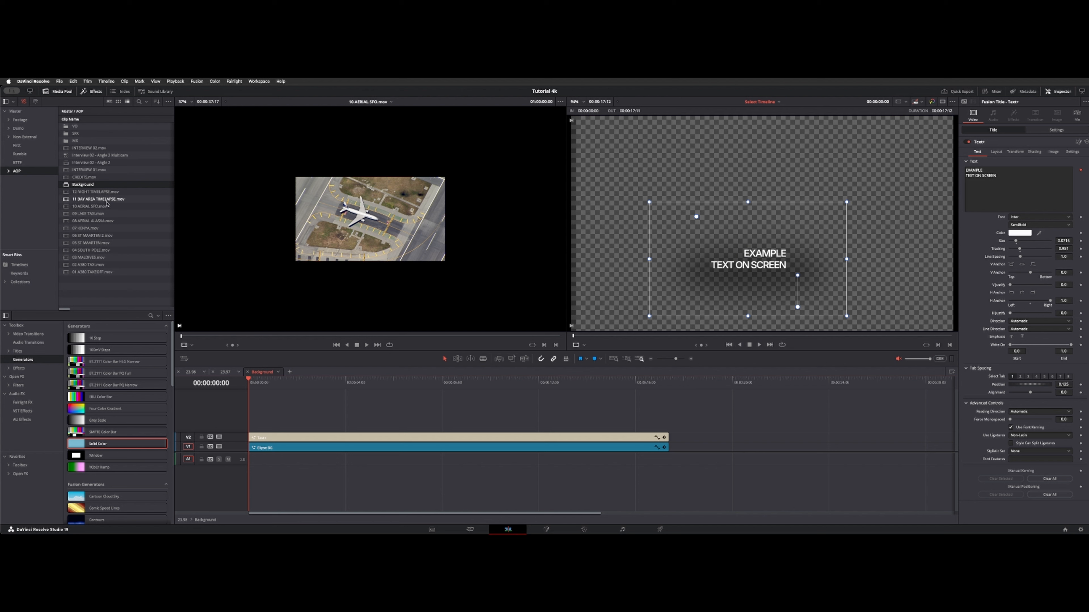
left_click_drag(380, 379, 356, 379)
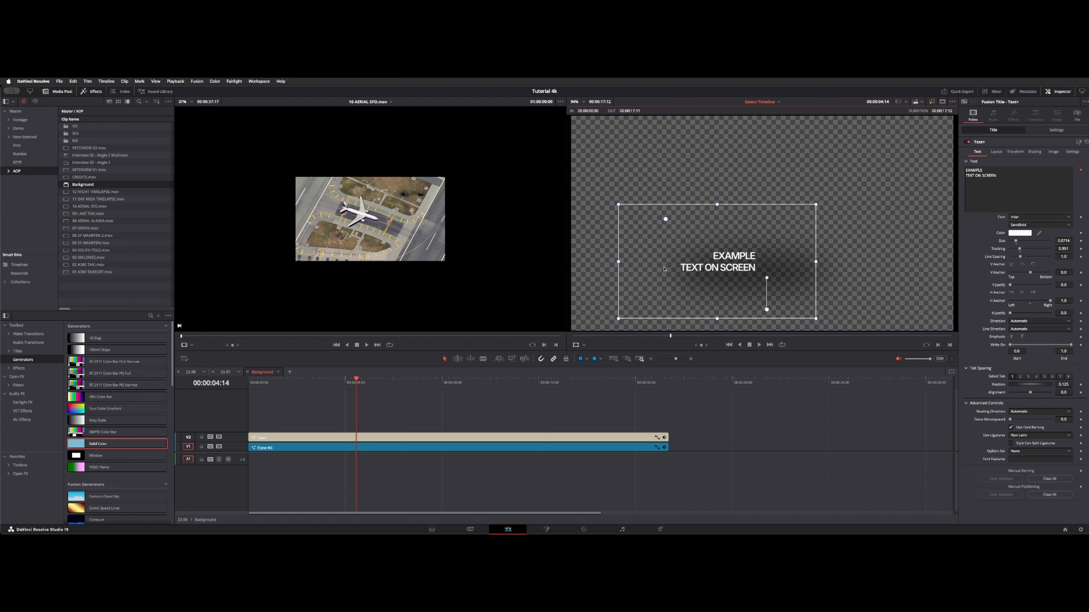
left_click_drag(665, 269, 849, 309)
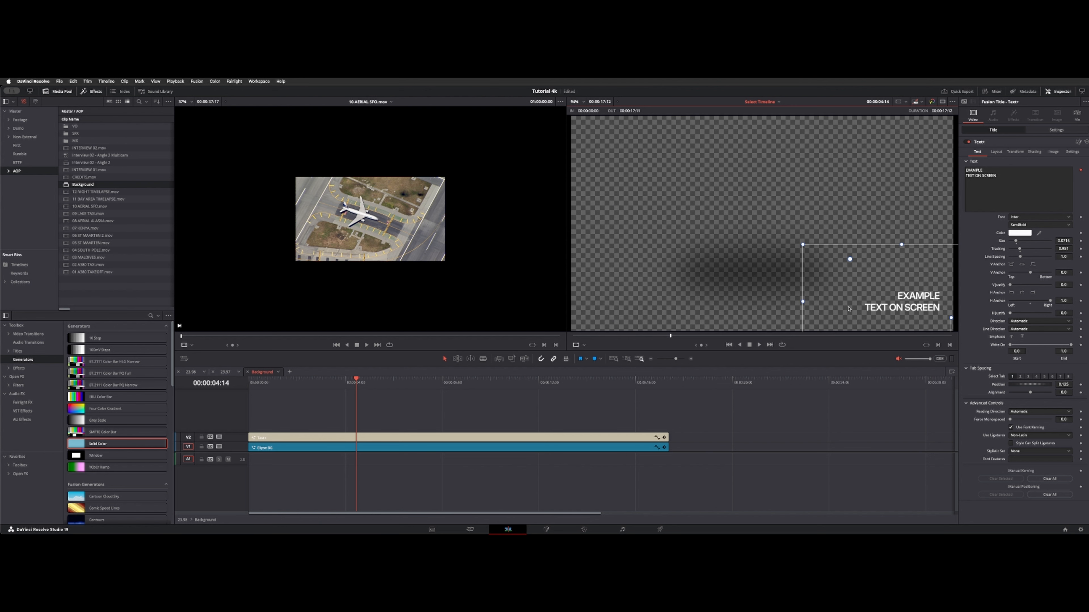
left_click(524, 451)
left_click_drag(733, 257, 894, 300)
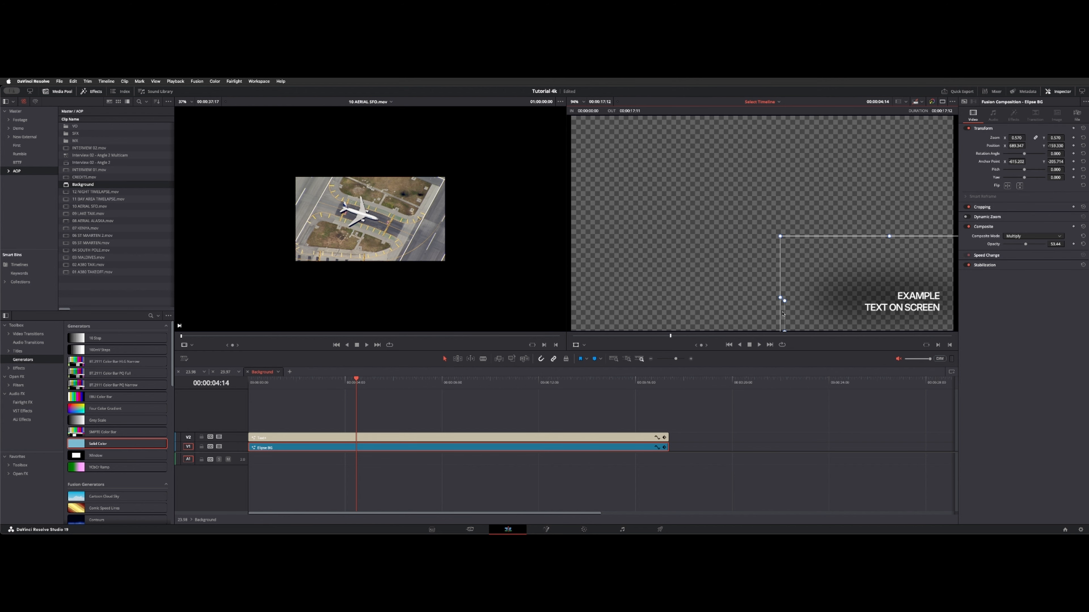
- Return to the main timeline and review the edited Background compound clip over the aerial footage
left_click(247, 372)
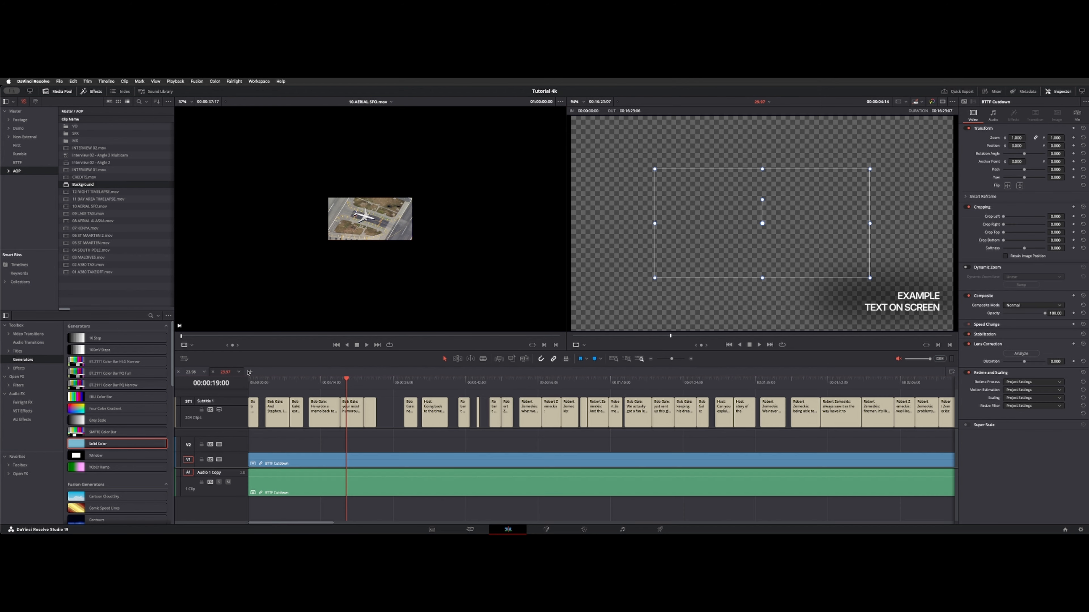
left_click(191, 371)
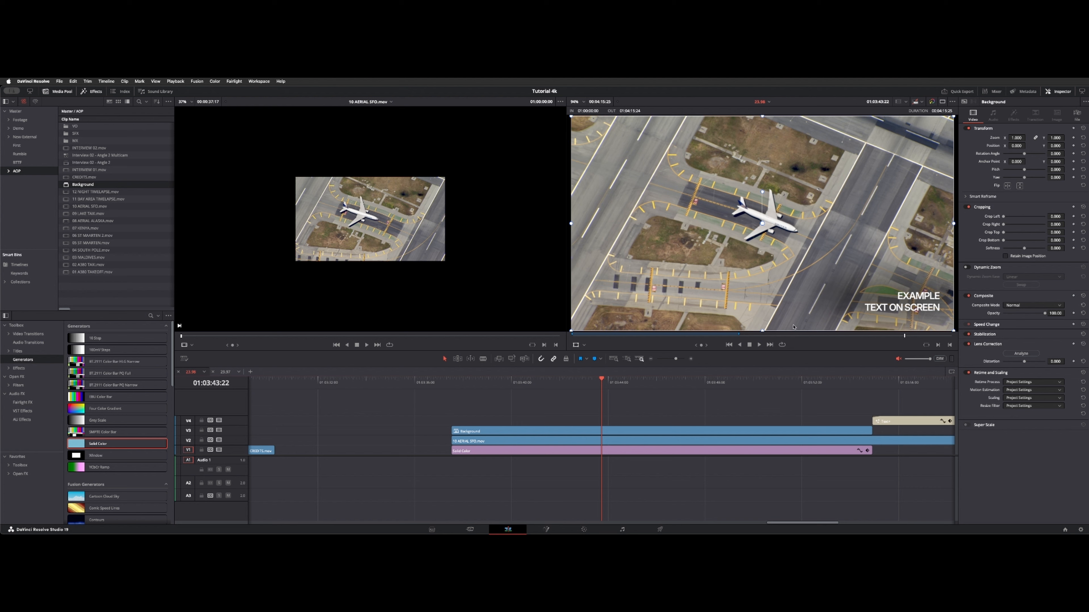
left_click_drag(640, 380, 581, 381)
left_click(563, 432)
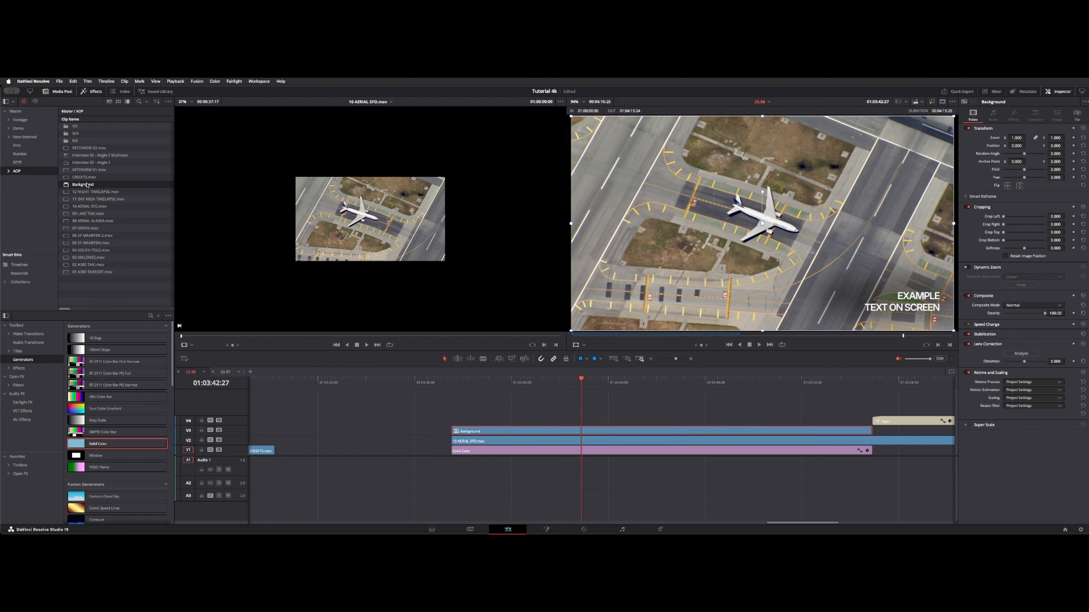
- Place another copy of the Background compound clip on V5 above the existing clips
left_click_drag(86, 185, 537, 411)
left_click(783, 384)
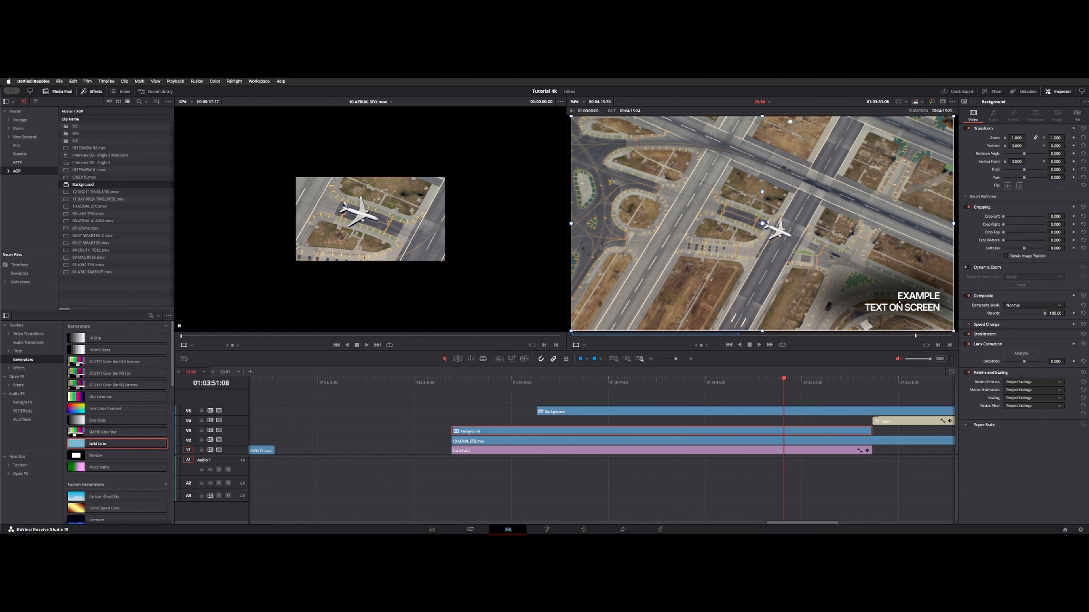
left_click(573, 411)
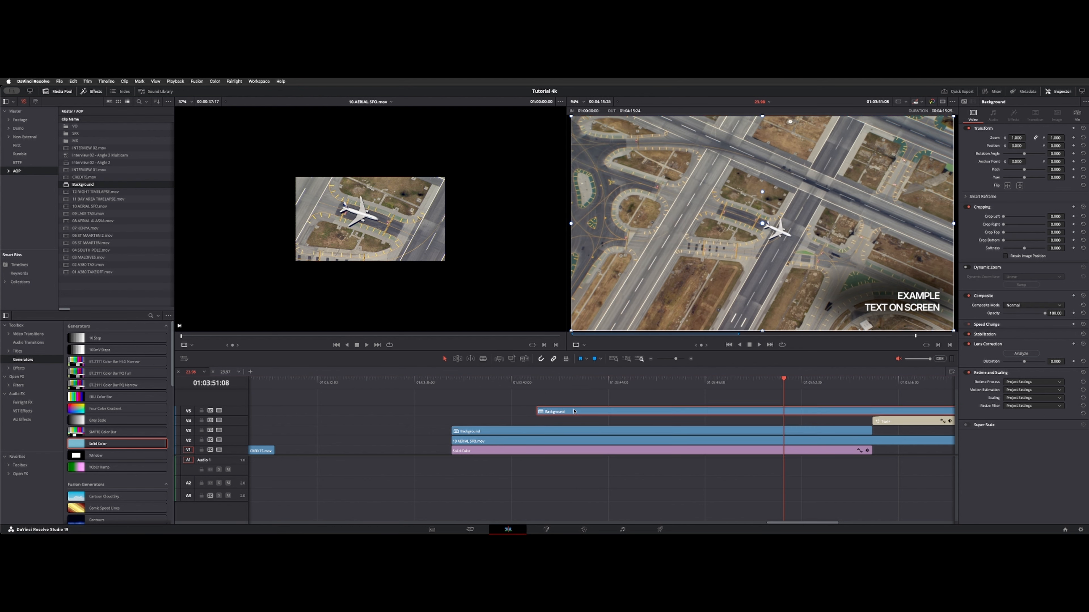
double_click(573, 412)
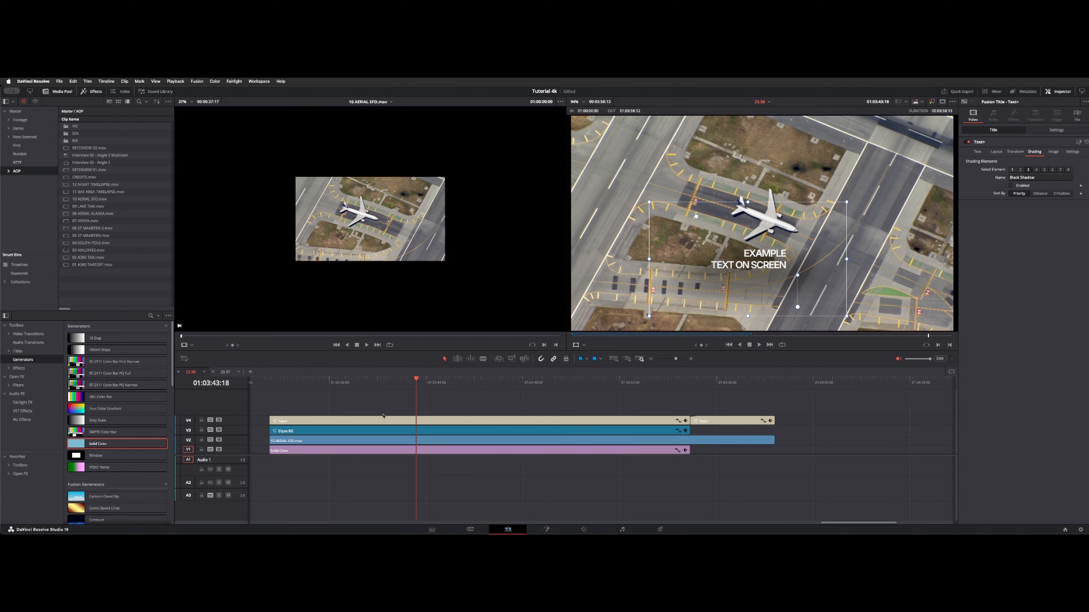
- Scrub through the separate EXAMPLE title clip to review its readability over the aerial footage
left_click(384, 422)
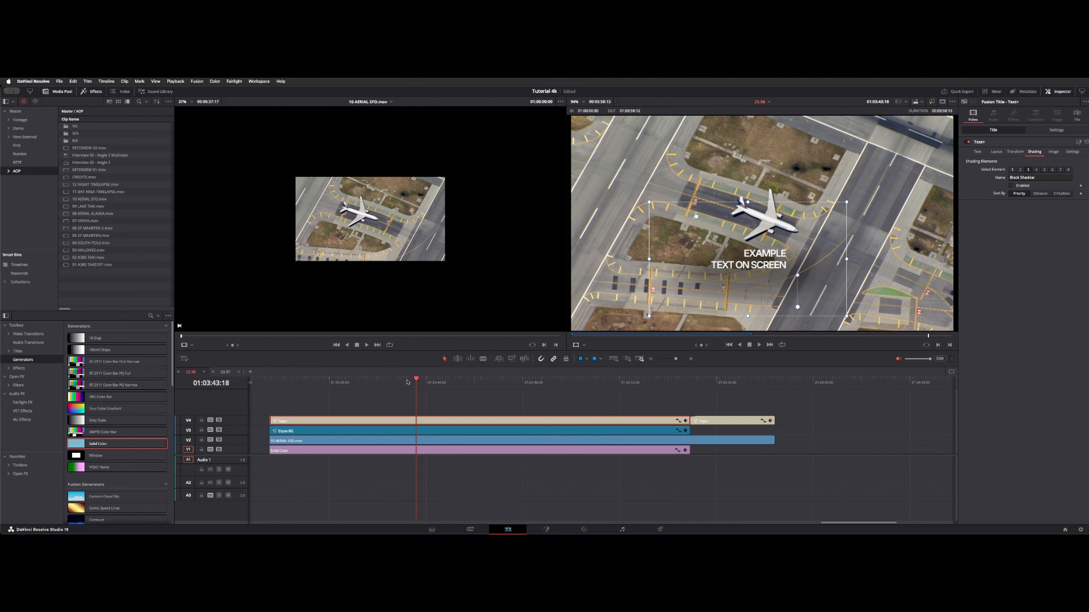
left_click_drag(407, 382, 633, 388)
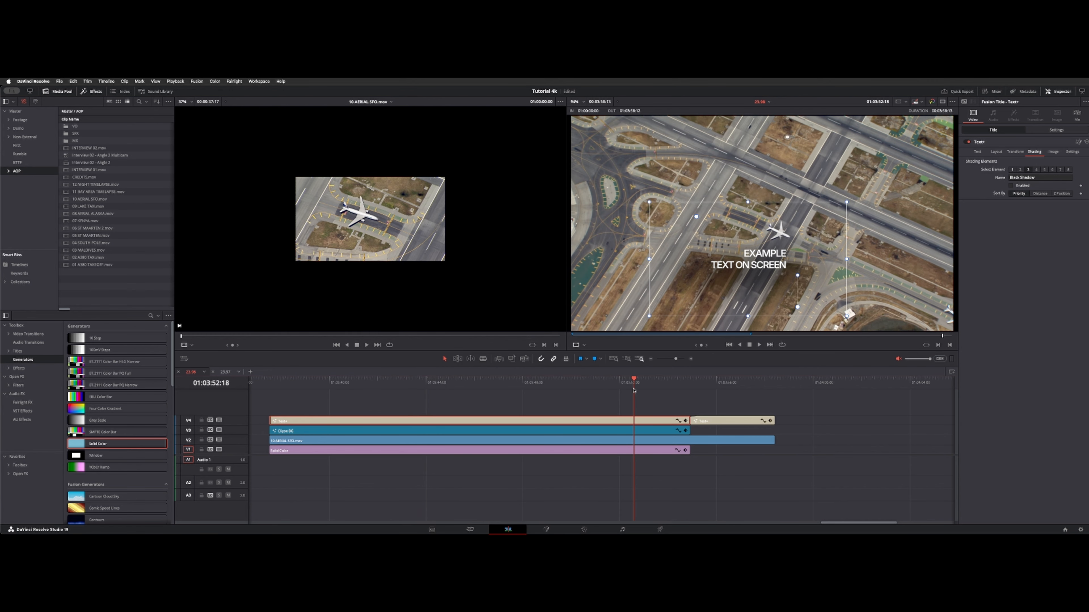